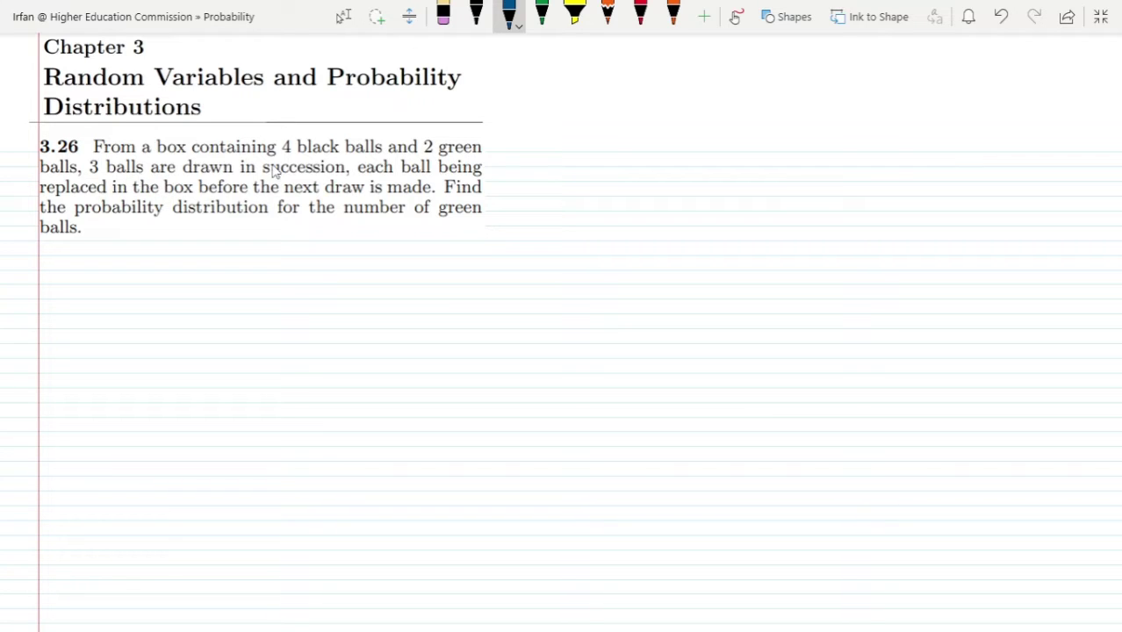
# Underline "4 black" and "balls" in problem 3.26 with blue ink.
pyautogui.moveTo(283, 157); pyautogui.dragTo(350, 156)
pyautogui.moveTo(40, 177); pyautogui.dragTo(58, 177)
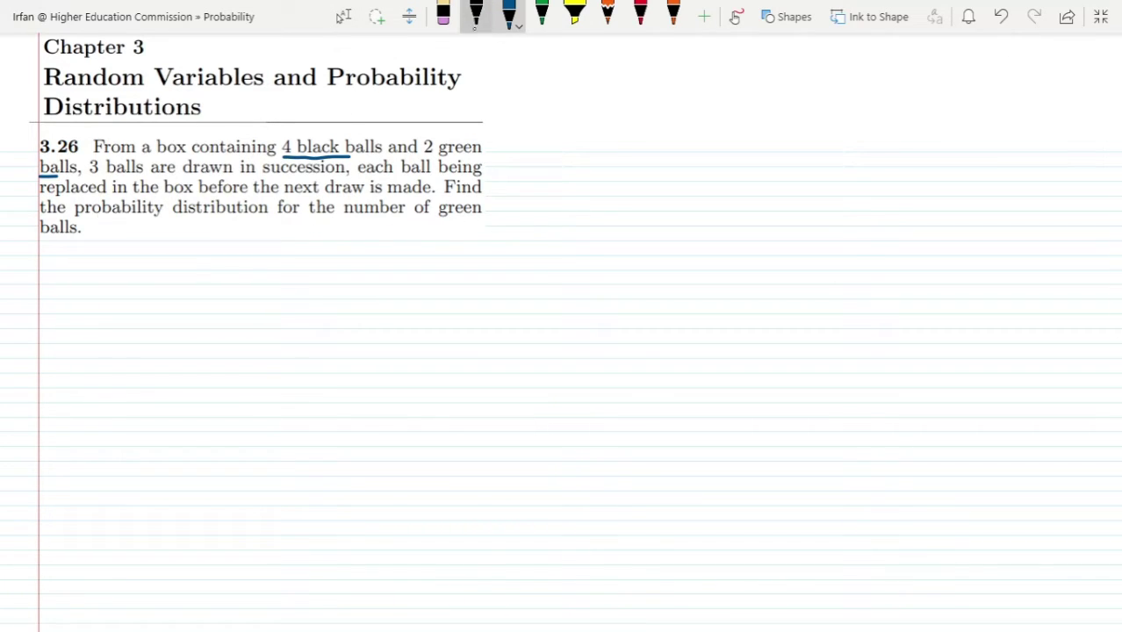
pyautogui.click(476, 13)
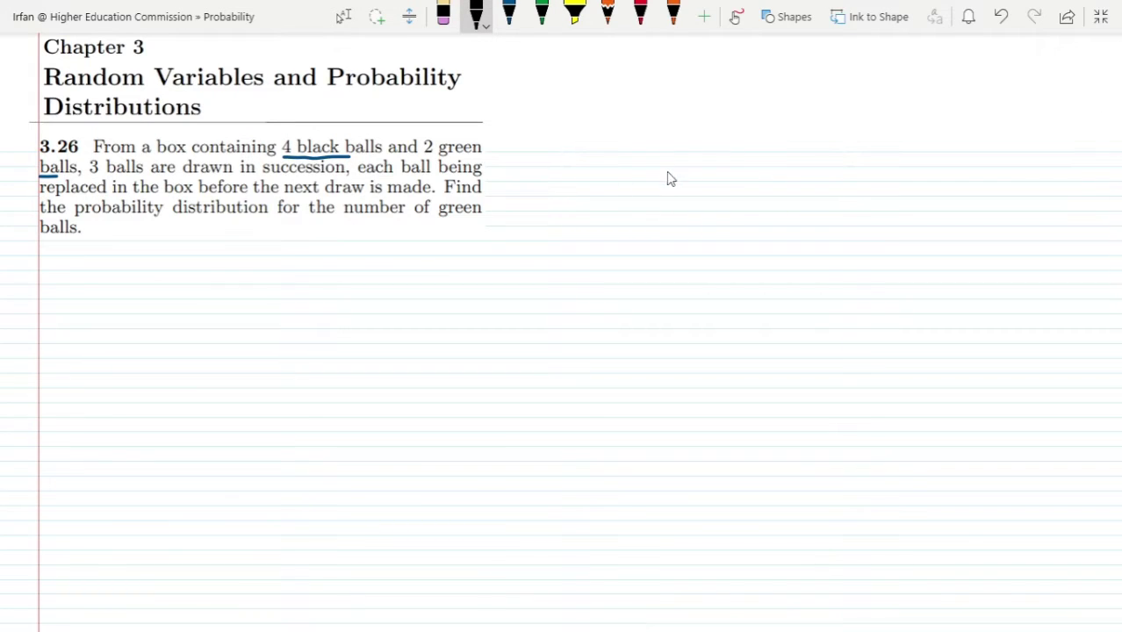
# Sketch an open box holding four hatched black balls and two hatched green balls.
pyautogui.moveTo(118, 271)
pyautogui.mouseDown()
pyautogui.moveTo(111, 380)
pyautogui.moveTo(255, 378)
pyautogui.mouseUp()
pyautogui.moveTo(259, 268); pyautogui.dragTo(259, 379)
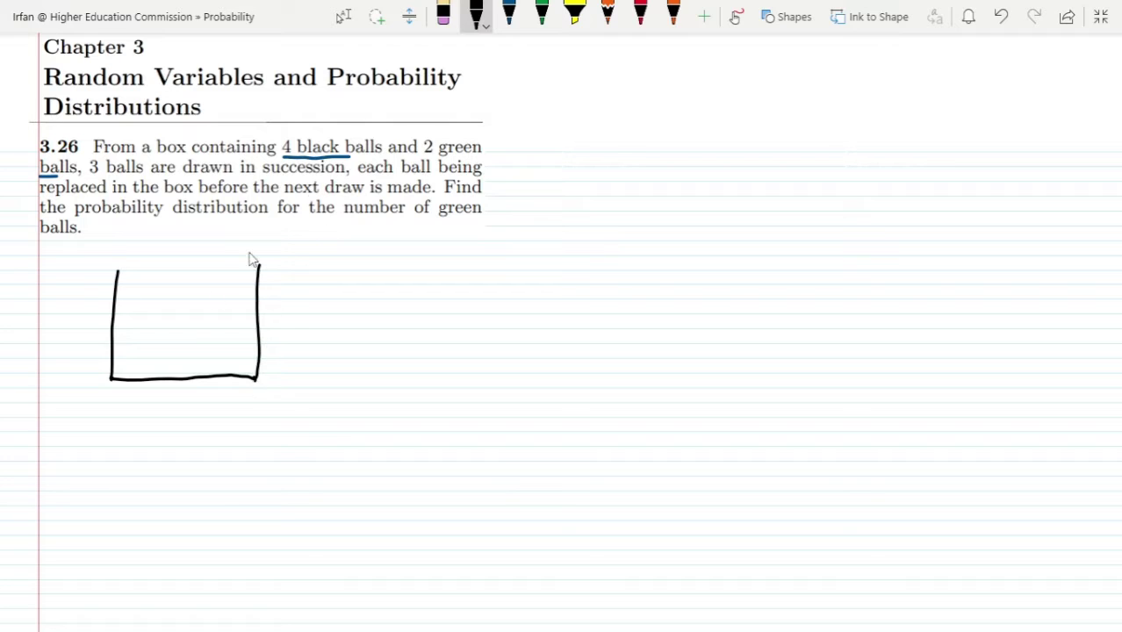
pyautogui.moveTo(142, 321)
pyautogui.mouseDown()
pyautogui.moveTo(151, 316)
pyautogui.moveTo(138, 340)
pyautogui.moveTo(140, 323)
pyautogui.moveTo(151, 367)
pyautogui.moveTo(132, 351)
pyautogui.moveTo(139, 371)
pyautogui.mouseUp()
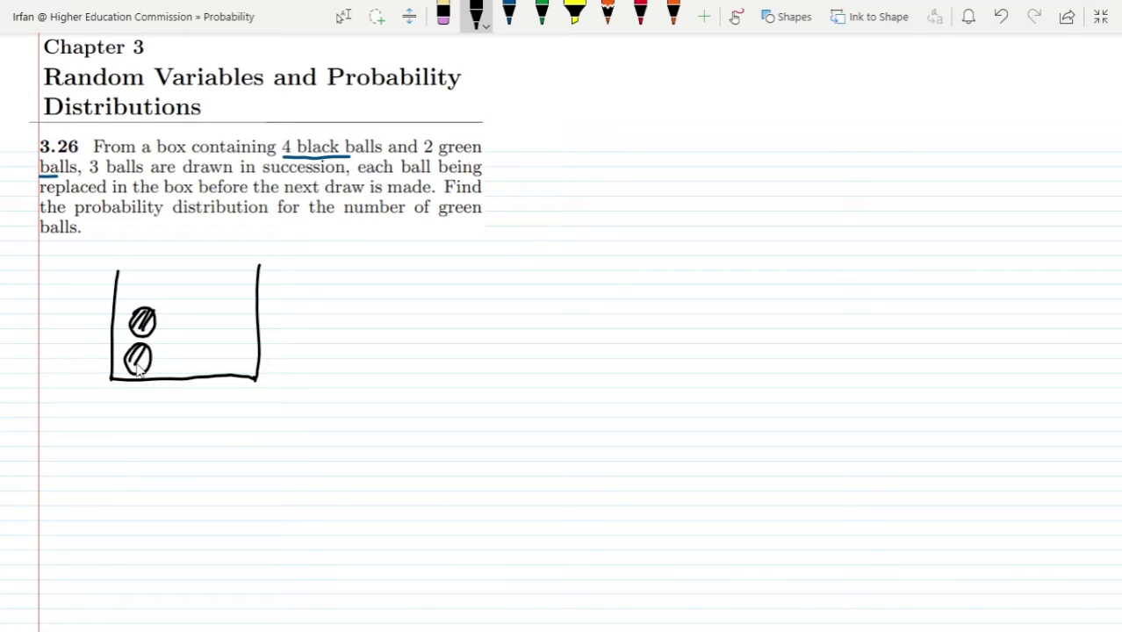
pyautogui.moveTo(169, 317)
pyautogui.mouseDown()
pyautogui.moveTo(175, 346)
pyautogui.moveTo(169, 324)
pyautogui.moveTo(169, 340)
pyautogui.moveTo(191, 371)
pyautogui.mouseUp()
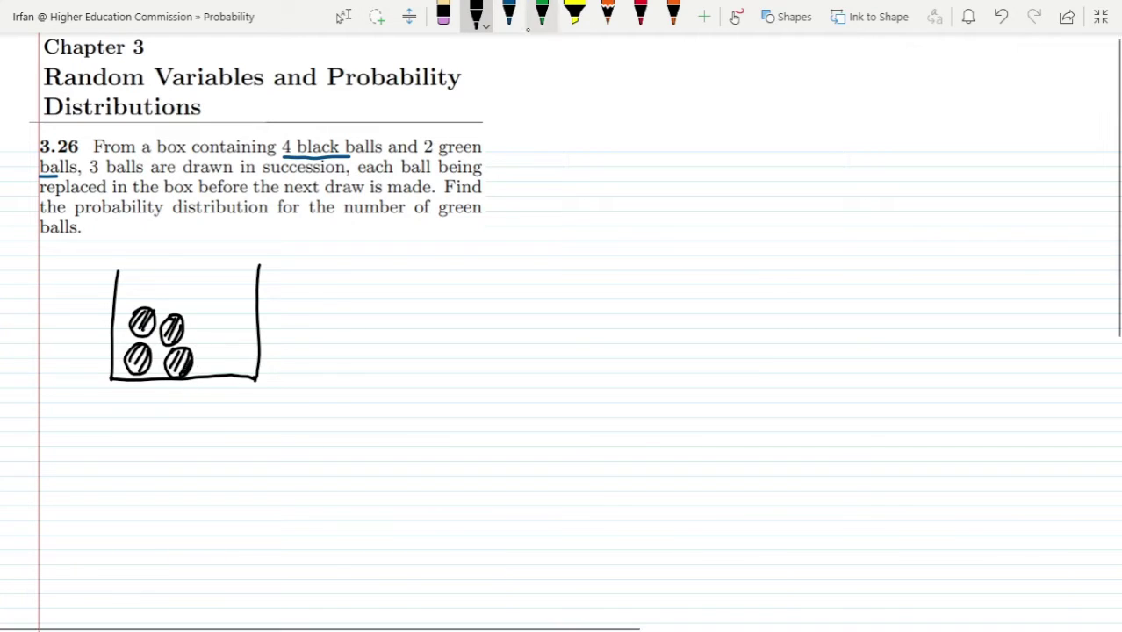
pyautogui.click(541, 13)
pyautogui.moveTo(212, 322)
pyautogui.mouseDown()
pyautogui.moveTo(229, 320)
pyautogui.moveTo(217, 339)
pyautogui.moveTo(220, 309)
pyautogui.moveTo(234, 367)
pyautogui.mouseUp()
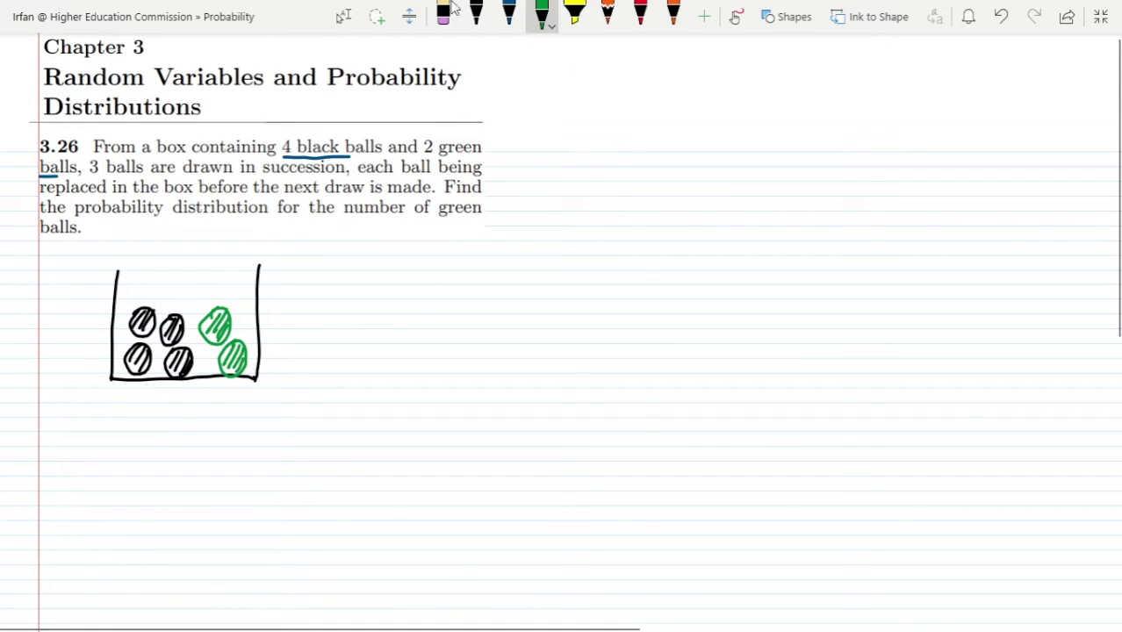
pyautogui.click(476, 14)
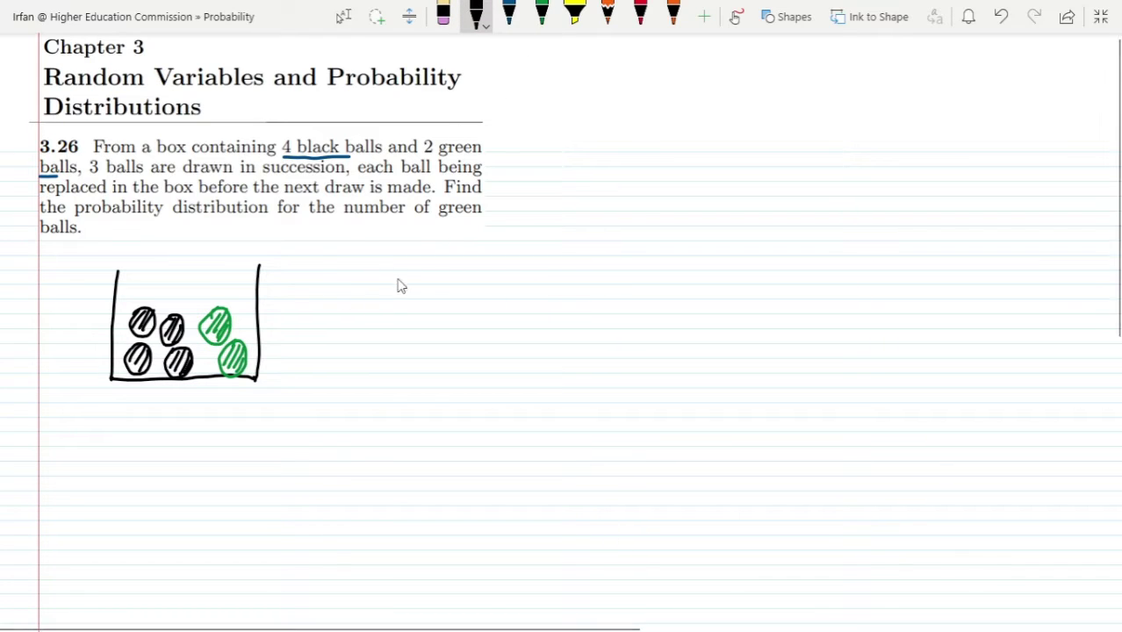
# Replace a stray stroke with a blue note "Select → 3 → with replacement", starting "P[" below.
pyautogui.moveTo(337, 269); pyautogui.dragTo(339, 291)
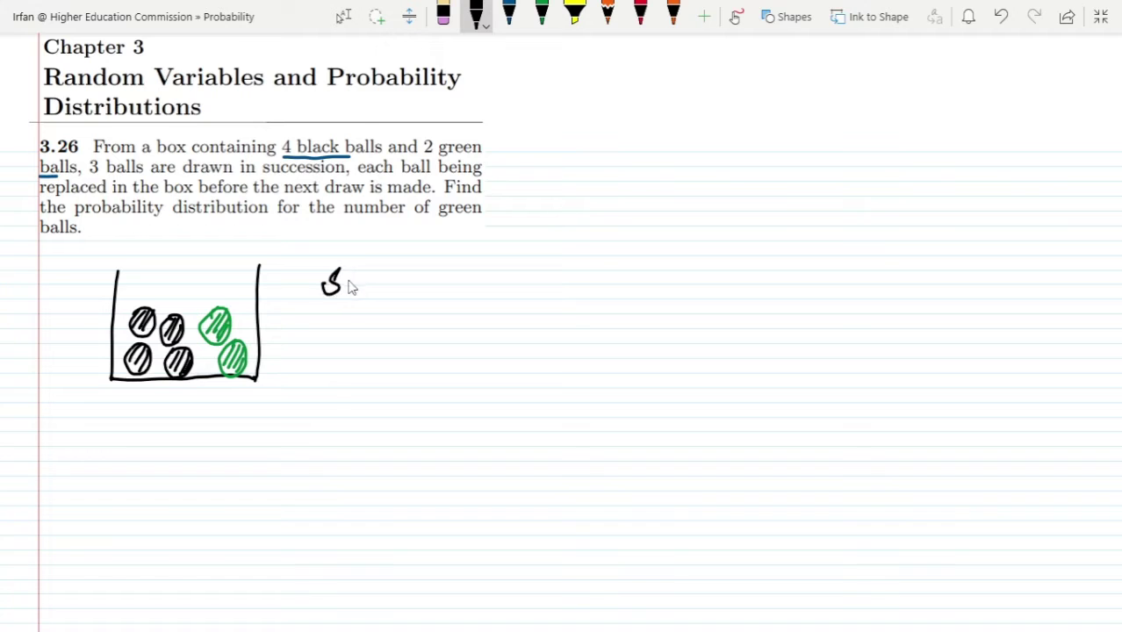
pyautogui.hotkey('ctrl', 'z')
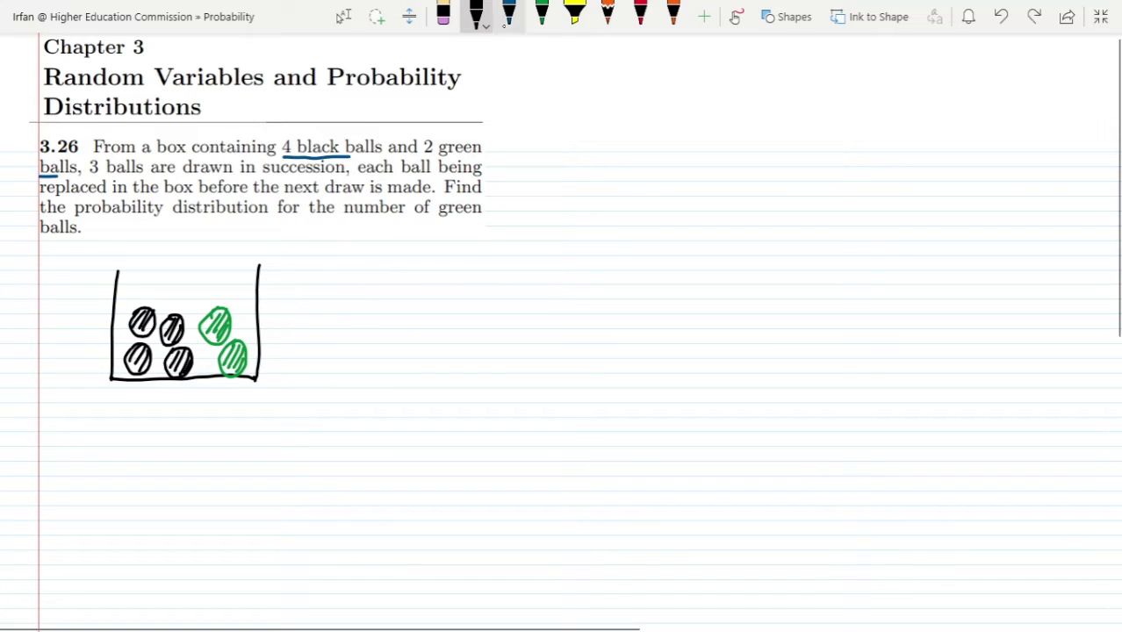
pyautogui.click(510, 14)
pyautogui.moveTo(322, 261)
pyautogui.mouseDown()
pyautogui.moveTo(331, 276)
pyautogui.moveTo(353, 253)
pyautogui.moveTo(354, 276)
pyautogui.moveTo(373, 281)
pyautogui.moveTo(388, 266)
pyautogui.moveTo(412, 283)
pyautogui.moveTo(448, 279)
pyautogui.mouseUp()
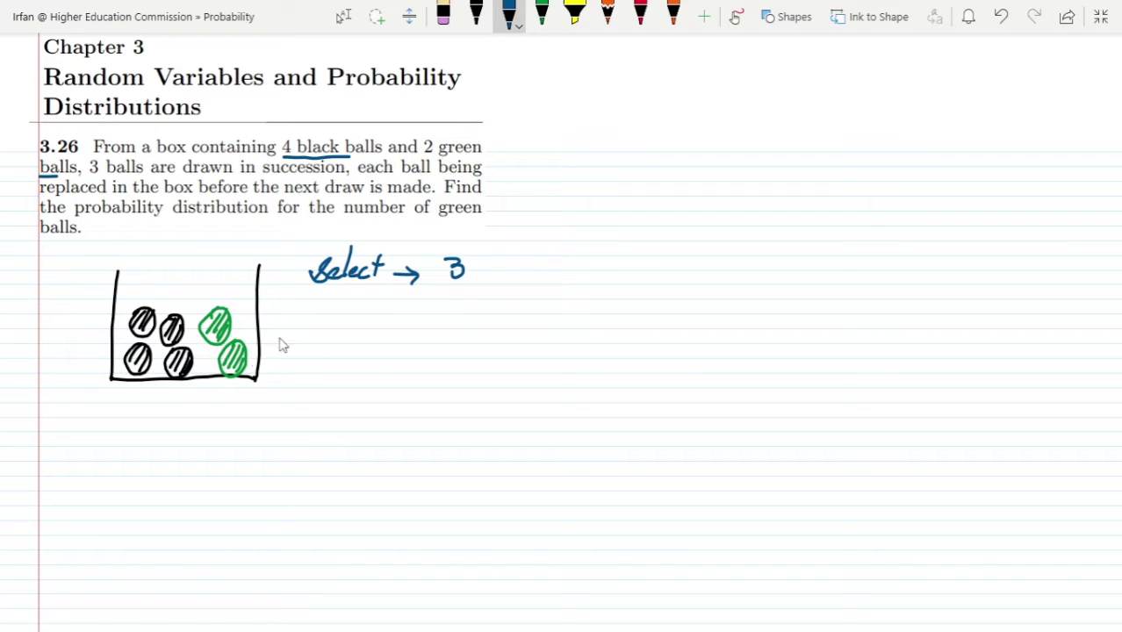
pyautogui.moveTo(480, 270); pyautogui.dragTo(498, 277)
pyautogui.moveTo(521, 269)
pyautogui.mouseDown()
pyautogui.moveTo(546, 256)
pyautogui.moveTo(549, 271)
pyautogui.moveTo(564, 264)
pyautogui.moveTo(551, 251)
pyautogui.moveTo(623, 253)
pyautogui.moveTo(605, 317)
pyautogui.moveTo(623, 257)
pyautogui.moveTo(640, 248)
pyautogui.moveTo(655, 271)
pyautogui.moveTo(751, 259)
pyautogui.mouseUp()
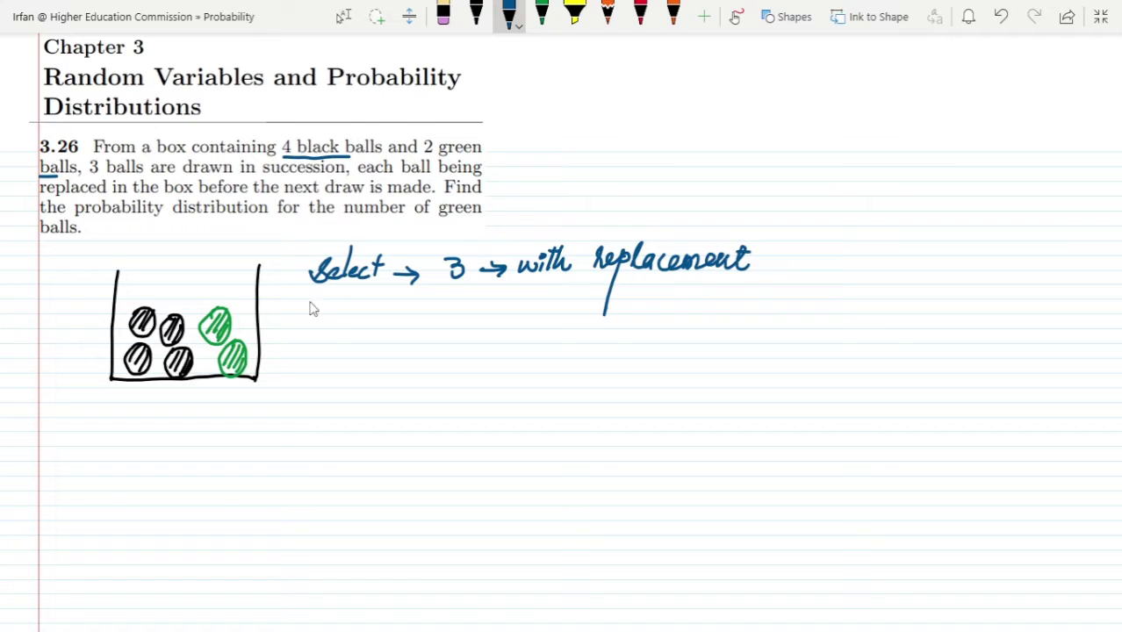
pyautogui.moveTo(309, 313)
pyautogui.mouseDown()
pyautogui.moveTo(306, 345)
pyautogui.moveTo(309, 329)
pyautogui.moveTo(331, 347)
pyautogui.mouseUp()
# Write P[B] = 4/6 = 2/3 and P[G] = 2/6 = 1/3 below the note.
pyautogui.moveTo(345, 314)
pyautogui.mouseDown()
pyautogui.moveTo(354, 342)
pyautogui.moveTo(375, 315)
pyautogui.moveTo(366, 348)
pyautogui.moveTo(395, 325)
pyautogui.mouseUp()
pyautogui.moveTo(383, 338); pyautogui.dragTo(396, 336)
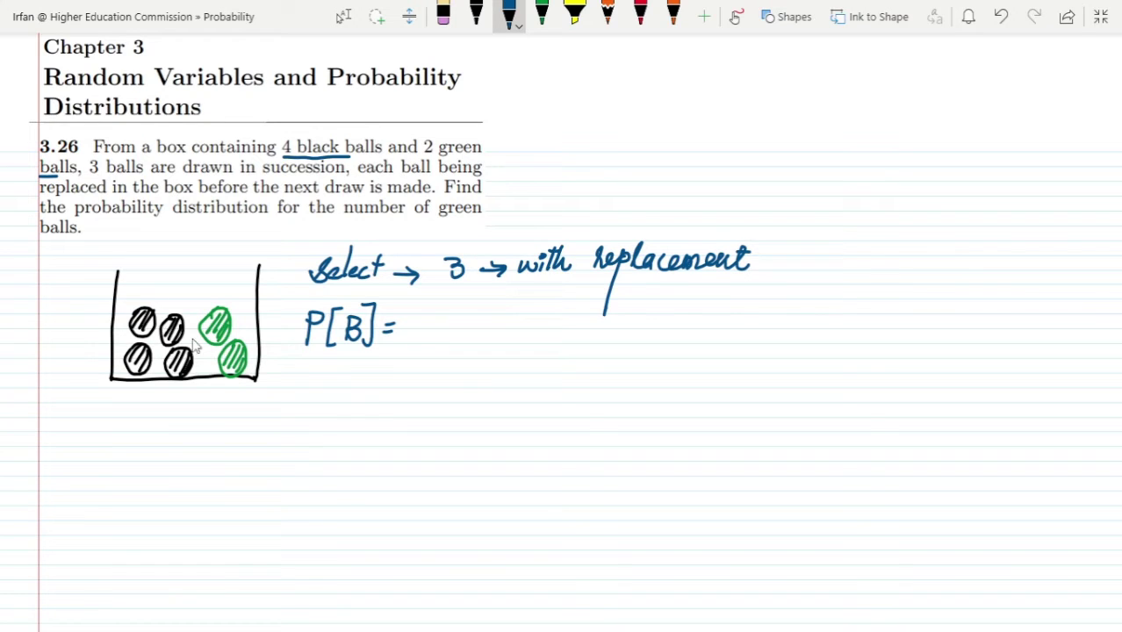
pyautogui.moveTo(417, 302)
pyautogui.mouseDown()
pyautogui.moveTo(436, 337)
pyautogui.moveTo(411, 361)
pyautogui.mouseUp()
pyautogui.moveTo(453, 329); pyautogui.dragTo(472, 337)
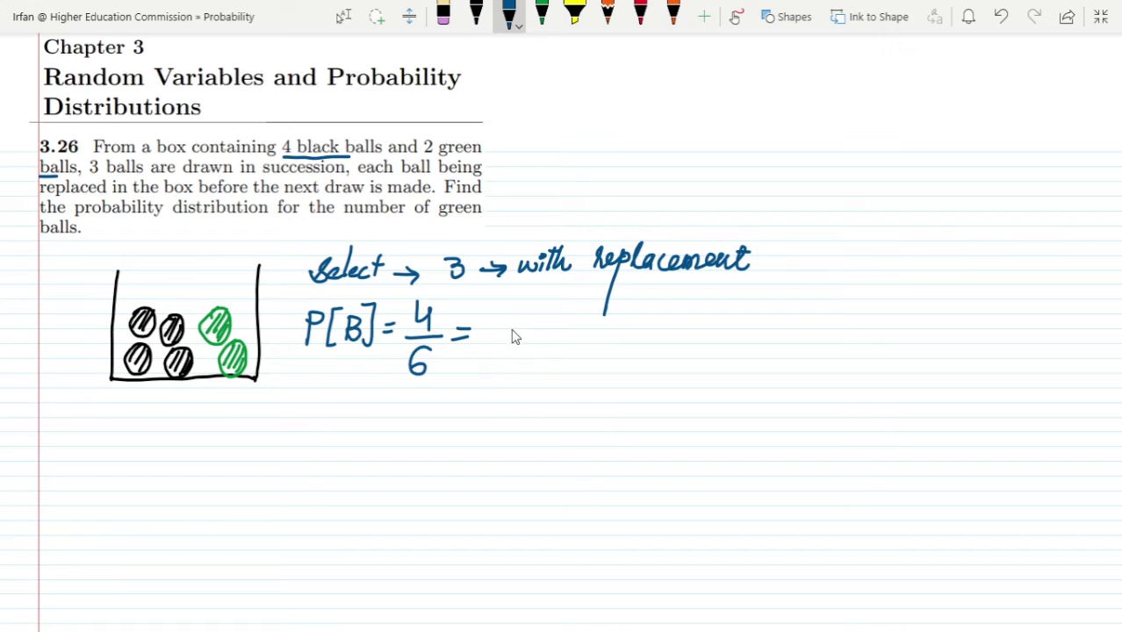
pyautogui.moveTo(488, 309)
pyautogui.mouseDown()
pyautogui.moveTo(481, 337)
pyautogui.moveTo(498, 339)
pyautogui.moveTo(487, 373)
pyautogui.mouseUp()
pyautogui.moveTo(310, 387)
pyautogui.mouseDown()
pyautogui.moveTo(311, 415)
pyautogui.moveTo(320, 403)
pyautogui.moveTo(358, 424)
pyautogui.moveTo(375, 392)
pyautogui.moveTo(363, 426)
pyautogui.mouseUp()
pyautogui.moveTo(367, 388)
pyautogui.mouseDown()
pyautogui.moveTo(377, 390)
pyautogui.moveTo(363, 430)
pyautogui.moveTo(401, 399)
pyautogui.mouseUp()
pyautogui.moveTo(388, 410)
pyautogui.mouseDown()
pyautogui.moveTo(421, 388)
pyautogui.moveTo(421, 407)
pyautogui.moveTo(434, 410)
pyautogui.moveTo(417, 415)
pyautogui.moveTo(431, 417)
pyautogui.moveTo(413, 434)
pyautogui.moveTo(426, 437)
pyautogui.moveTo(455, 410)
pyautogui.moveTo(449, 417)
pyautogui.moveTo(489, 407)
pyautogui.moveTo(484, 417)
pyautogui.moveTo(500, 413)
pyautogui.moveTo(482, 438)
pyautogui.mouseUp()
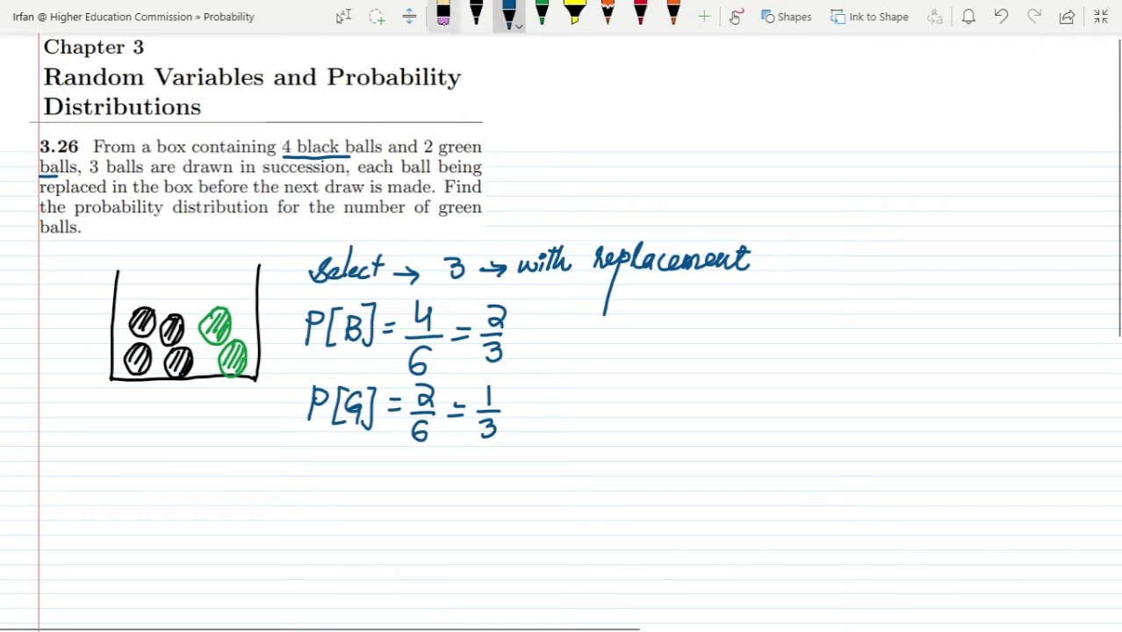
# Erase "with replacement" and add an underlined black "Sol:-" heading beside the problem.
pyautogui.click(444, 15)
pyautogui.moveTo(750, 268)
pyautogui.mouseDown()
pyautogui.moveTo(719, 253)
pyautogui.moveTo(538, 252)
pyautogui.moveTo(522, 272)
pyautogui.moveTo(689, 256)
pyautogui.moveTo(776, 255)
pyautogui.mouseUp()
pyautogui.click(475, 14)
pyautogui.moveTo(550, 112)
pyautogui.mouseDown()
pyautogui.moveTo(543, 154)
pyautogui.moveTo(590, 124)
pyautogui.moveTo(586, 158)
pyautogui.moveTo(599, 129)
pyautogui.moveTo(602, 150)
pyautogui.moveTo(619, 133)
pyautogui.mouseUp()
pyautogui.moveTo(524, 159); pyautogui.dragTo(584, 157)
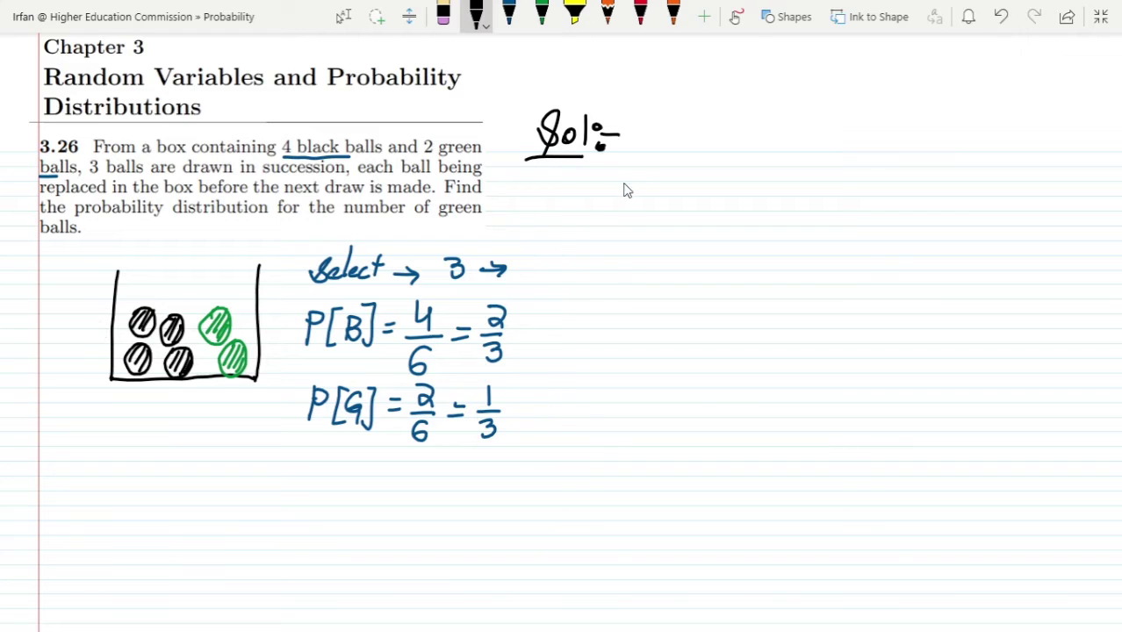
# Write green headings Samples, Ng(x) and P[x] under "Sol:-" with a black rule beneath.
pyautogui.moveTo(602, 172); pyautogui.dragTo(581, 195)
pyautogui.hotkey('ctrl', 'z')
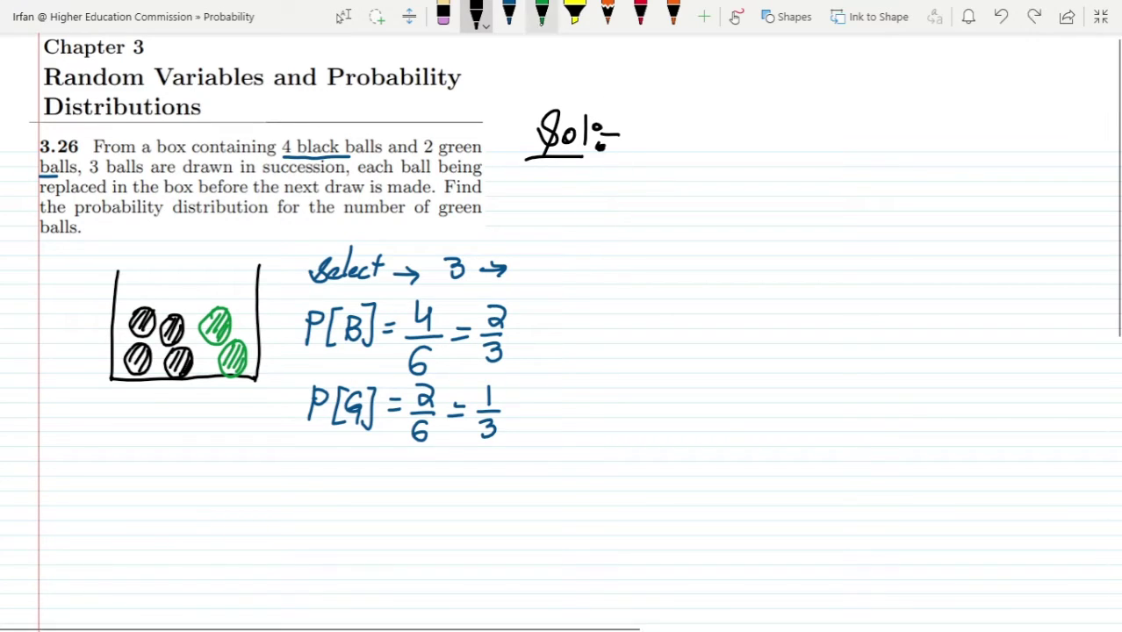
pyautogui.click(541, 13)
pyautogui.moveTo(588, 181)
pyautogui.mouseDown()
pyautogui.moveTo(599, 176)
pyautogui.moveTo(622, 198)
pyautogui.moveTo(665, 195)
pyautogui.moveTo(658, 203)
pyautogui.mouseUp()
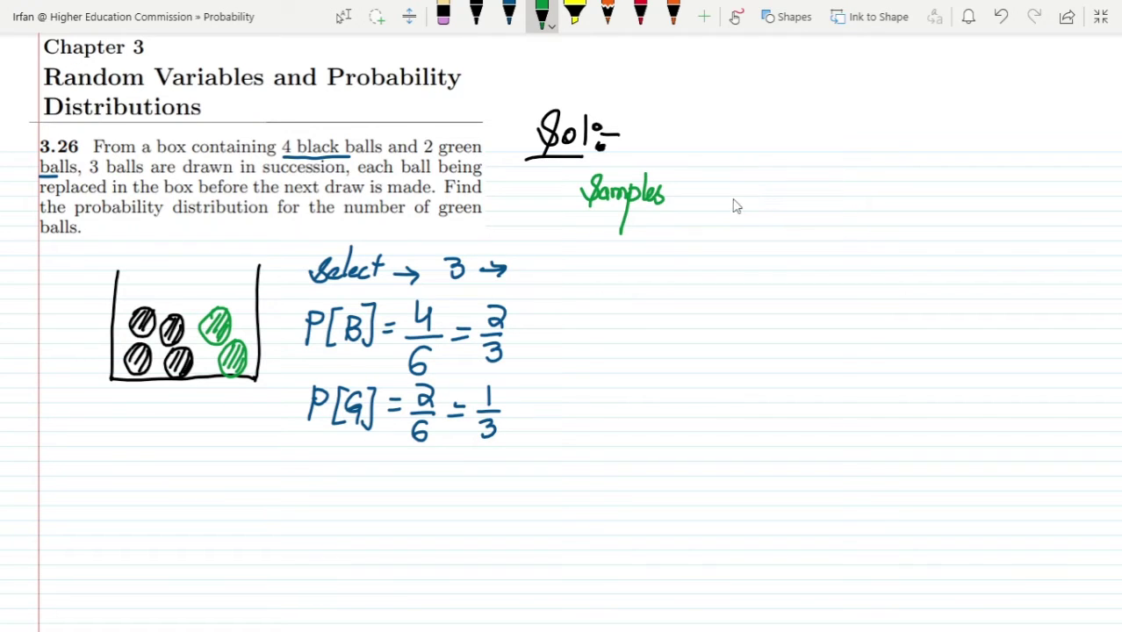
pyautogui.moveTo(730, 185)
pyautogui.mouseDown()
pyautogui.moveTo(751, 176)
pyautogui.moveTo(743, 205)
pyautogui.moveTo(755, 226)
pyautogui.moveTo(739, 230)
pyautogui.mouseUp()
pyautogui.moveTo(776, 180)
pyautogui.mouseDown()
pyautogui.moveTo(771, 208)
pyautogui.moveTo(790, 207)
pyautogui.mouseUp()
pyautogui.moveTo(868, 173)
pyautogui.mouseDown()
pyautogui.moveTo(867, 204)
pyautogui.moveTo(868, 191)
pyautogui.moveTo(907, 200)
pyautogui.moveTo(913, 179)
pyautogui.moveTo(916, 204)
pyautogui.mouseUp()
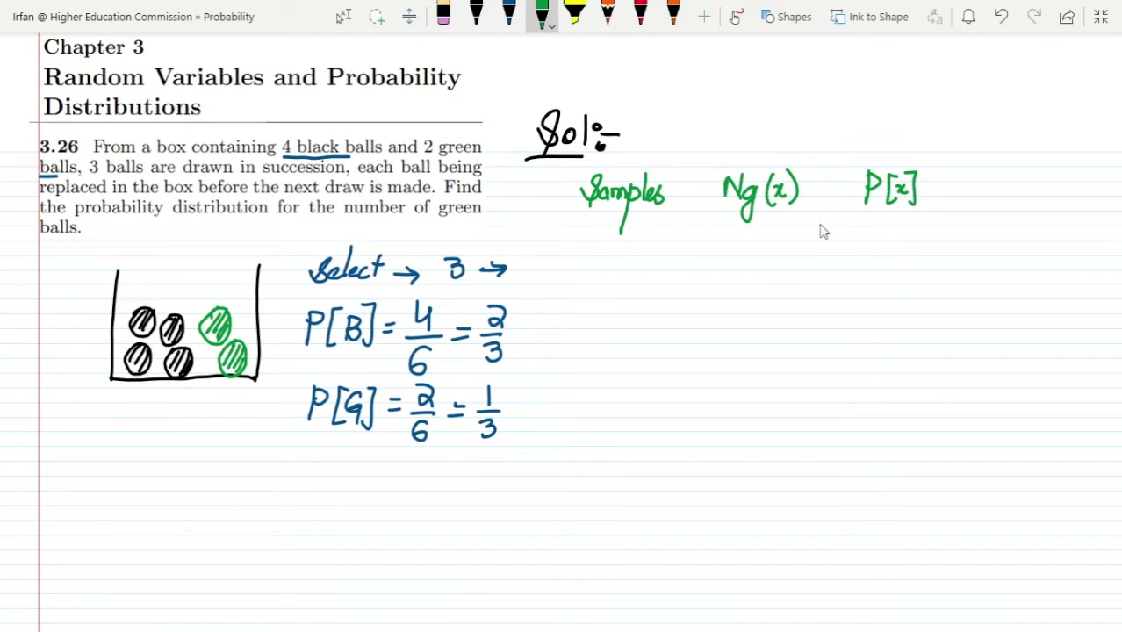
pyautogui.click(475, 13)
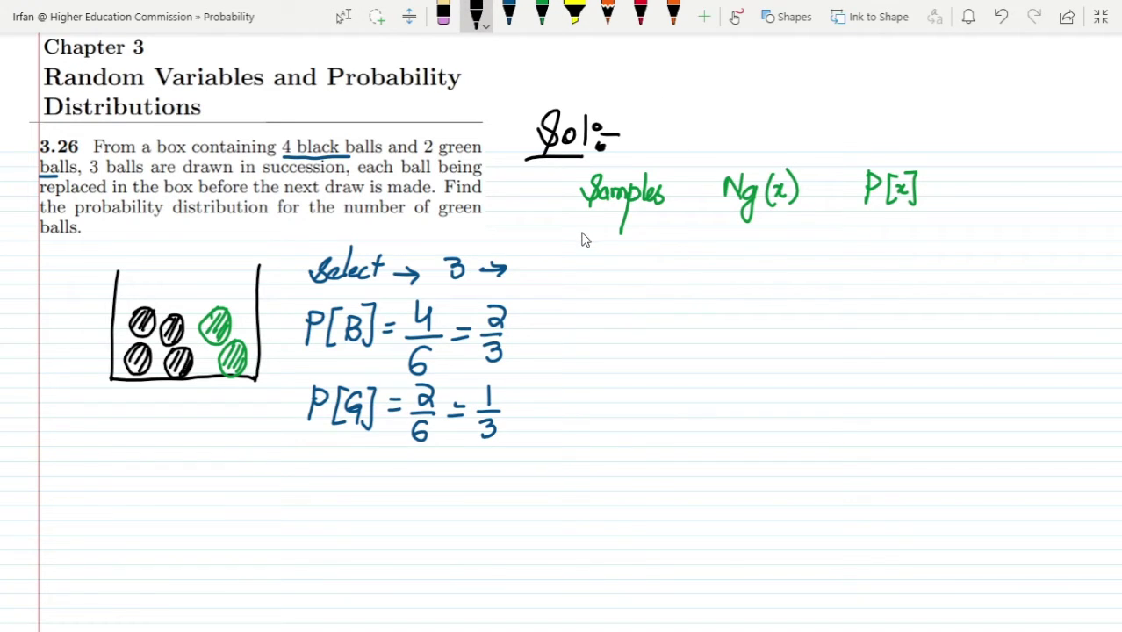
pyautogui.moveTo(592, 232); pyautogui.dragTo(959, 222)
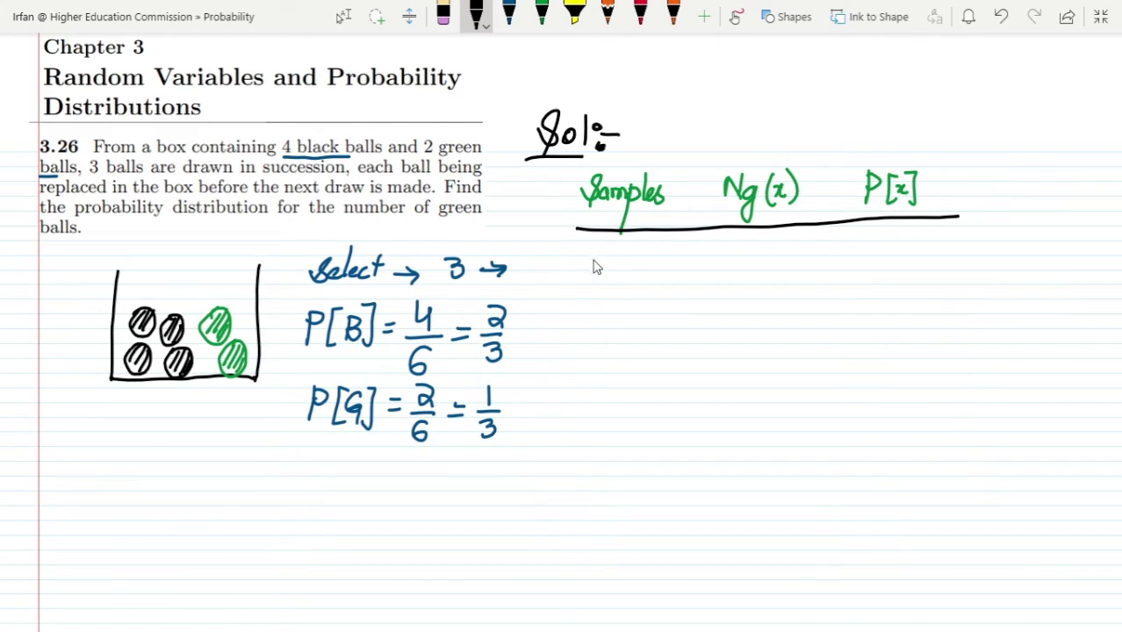
# Fill the BBB row with count 0 and probability 2/3×2/3×2/3 = 8/27.
pyautogui.moveTo(590, 248)
pyautogui.mouseDown()
pyautogui.moveTo(590, 268)
pyautogui.moveTo(608, 257)
pyautogui.moveTo(591, 269)
pyautogui.moveTo(629, 251)
pyautogui.moveTo(618, 266)
pyautogui.moveTo(651, 267)
pyautogui.mouseUp()
pyautogui.moveTo(759, 241)
pyautogui.mouseDown()
pyautogui.moveTo(756, 265)
pyautogui.moveTo(760, 241)
pyautogui.mouseUp()
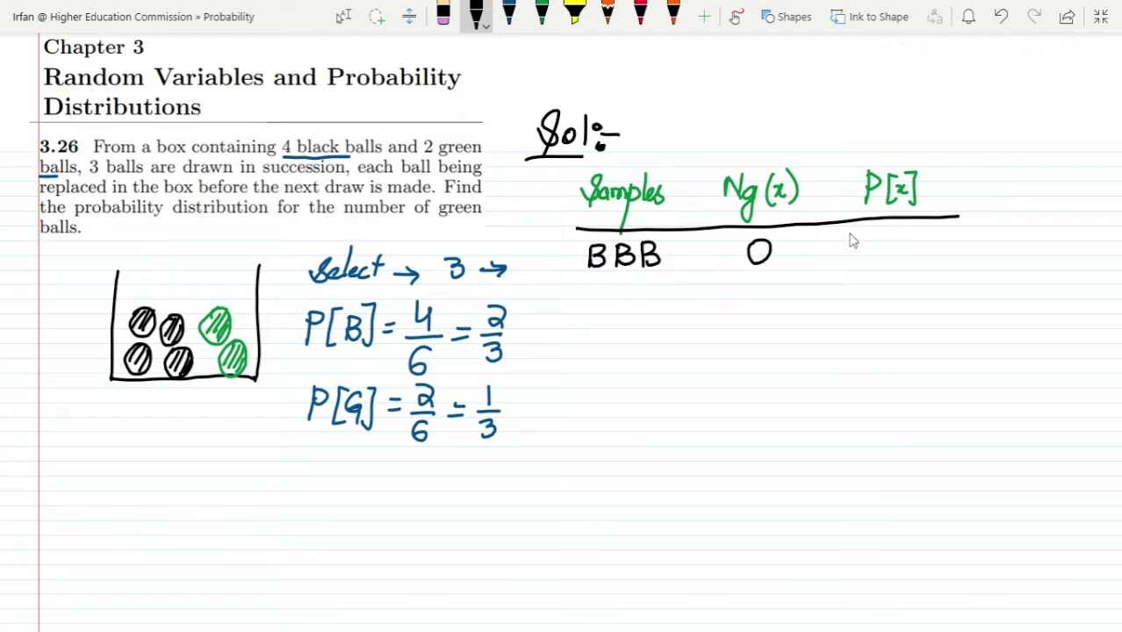
pyautogui.moveTo(850, 232)
pyautogui.mouseDown()
pyautogui.moveTo(862, 256)
pyautogui.moveTo(850, 275)
pyautogui.moveTo(881, 243)
pyautogui.moveTo(872, 252)
pyautogui.moveTo(883, 257)
pyautogui.moveTo(891, 233)
pyautogui.moveTo(900, 254)
pyautogui.moveTo(887, 270)
pyautogui.moveTo(925, 247)
pyautogui.moveTo(926, 277)
pyautogui.moveTo(946, 255)
pyautogui.mouseUp()
pyautogui.moveTo(936, 262); pyautogui.dragTo(948, 261)
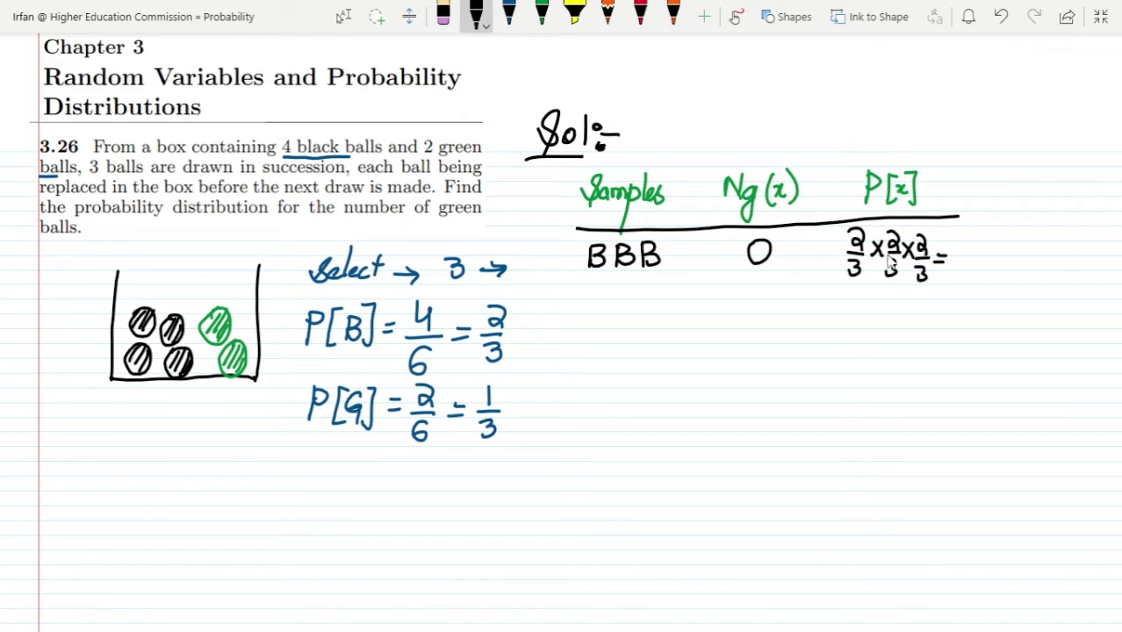
pyautogui.moveTo(961, 232)
pyautogui.mouseDown()
pyautogui.moveTo(957, 258)
pyautogui.moveTo(973, 261)
pyautogui.moveTo(958, 290)
pyautogui.moveTo(972, 290)
pyautogui.mouseUp()
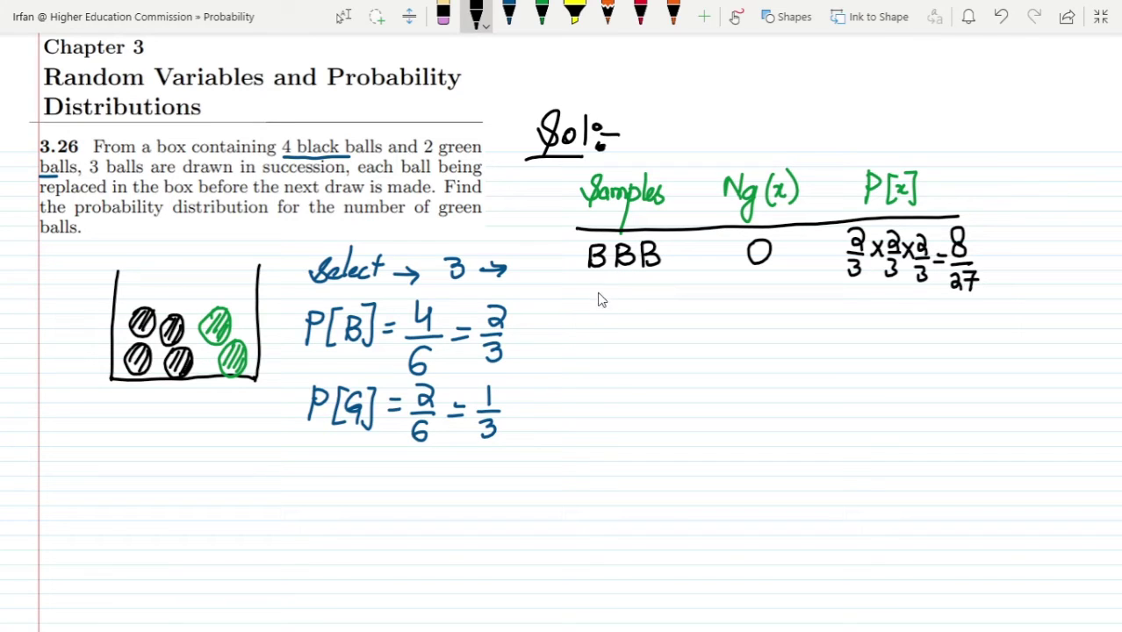
# Add the BBG row with count 1 and 2/3×2/3×1/3 = 4/27, then begin the next sample.
pyautogui.moveTo(590, 286)
pyautogui.mouseDown()
pyautogui.moveTo(590, 320)
pyautogui.moveTo(616, 321)
pyautogui.moveTo(625, 304)
pyautogui.moveTo(618, 318)
pyautogui.mouseUp()
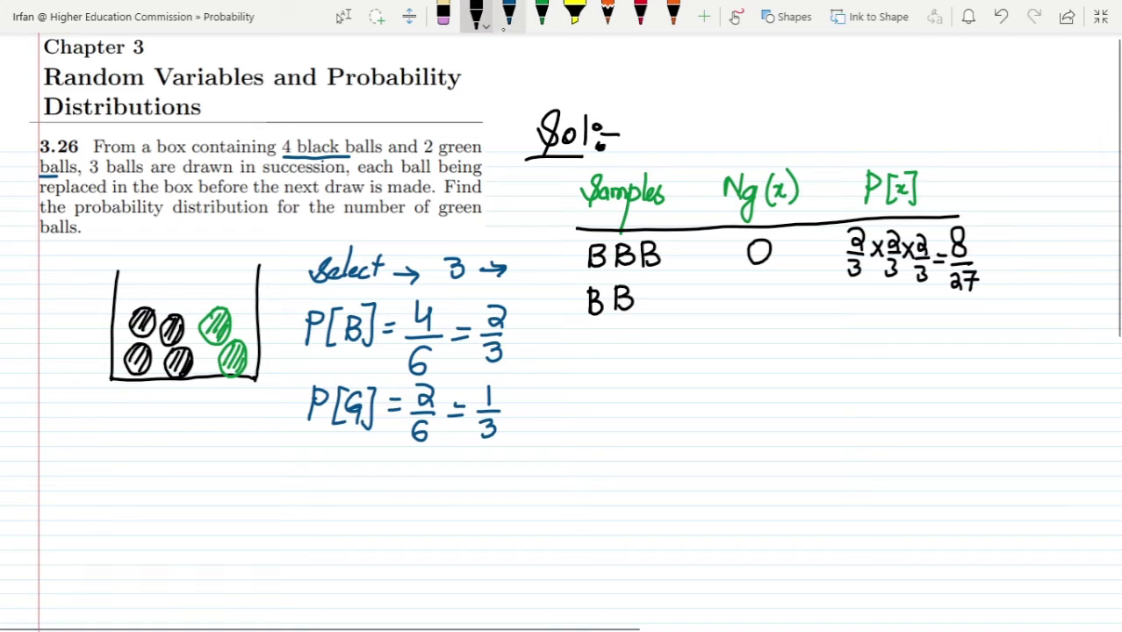
pyautogui.click(541, 17)
pyautogui.moveTo(653, 285); pyautogui.dragTo(654, 307)
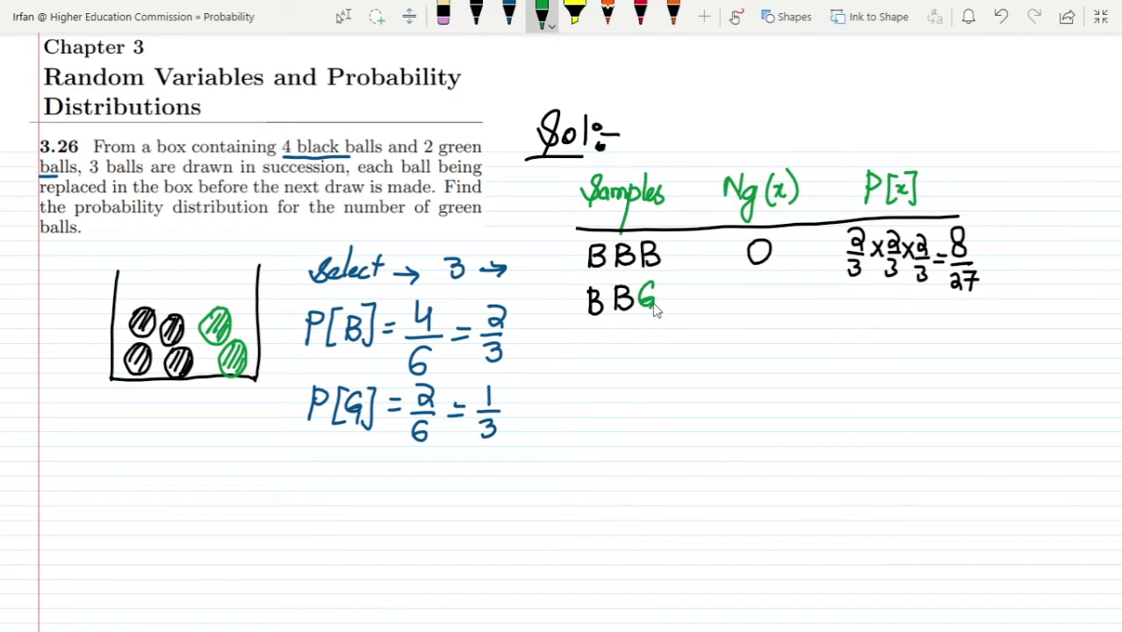
pyautogui.click(476, 16)
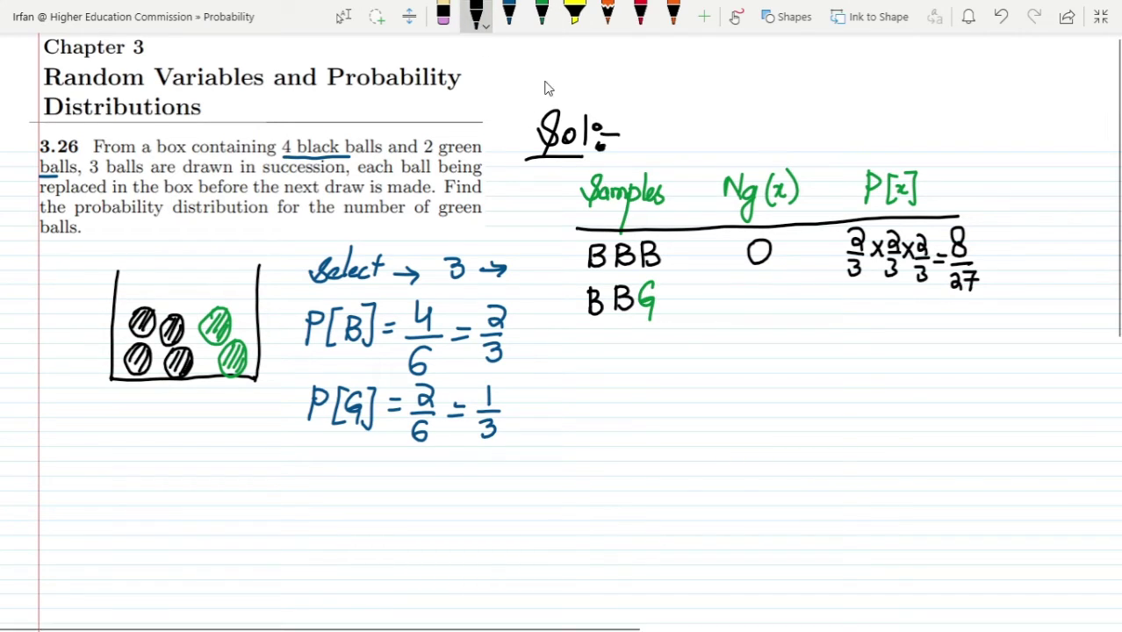
pyautogui.moveTo(748, 288); pyautogui.dragTo(755, 309)
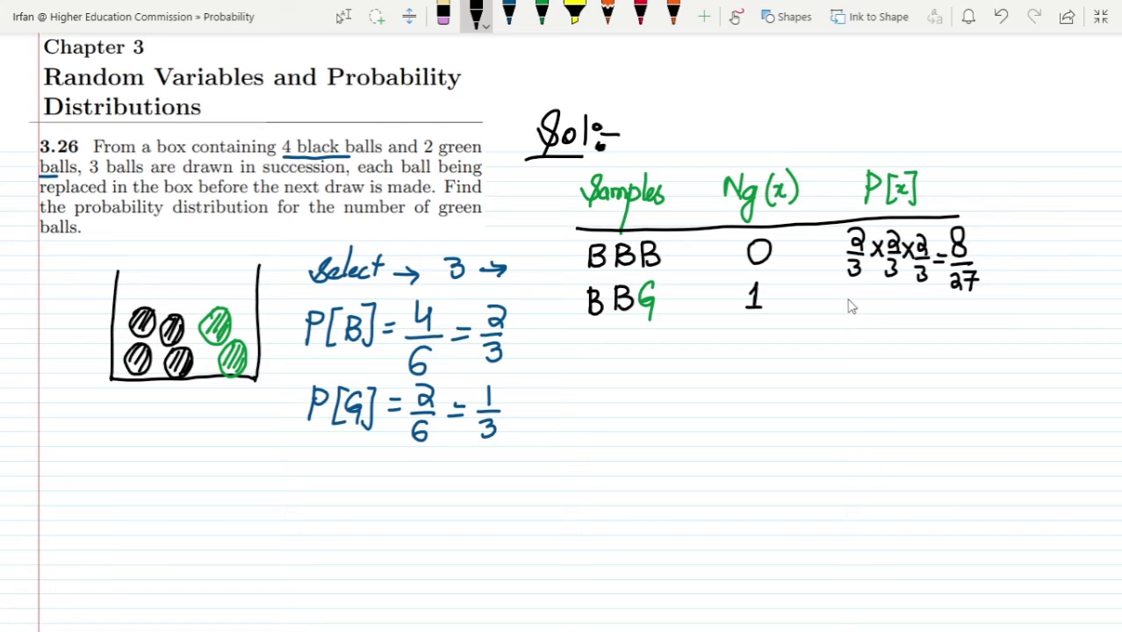
pyautogui.moveTo(844, 290)
pyautogui.mouseDown()
pyautogui.moveTo(847, 329)
pyautogui.moveTo(886, 297)
pyautogui.moveTo(881, 329)
pyautogui.moveTo(918, 309)
pyautogui.mouseUp()
pyautogui.moveTo(909, 312)
pyautogui.mouseDown()
pyautogui.moveTo(927, 312)
pyautogui.moveTo(918, 330)
pyautogui.moveTo(944, 310)
pyautogui.mouseUp()
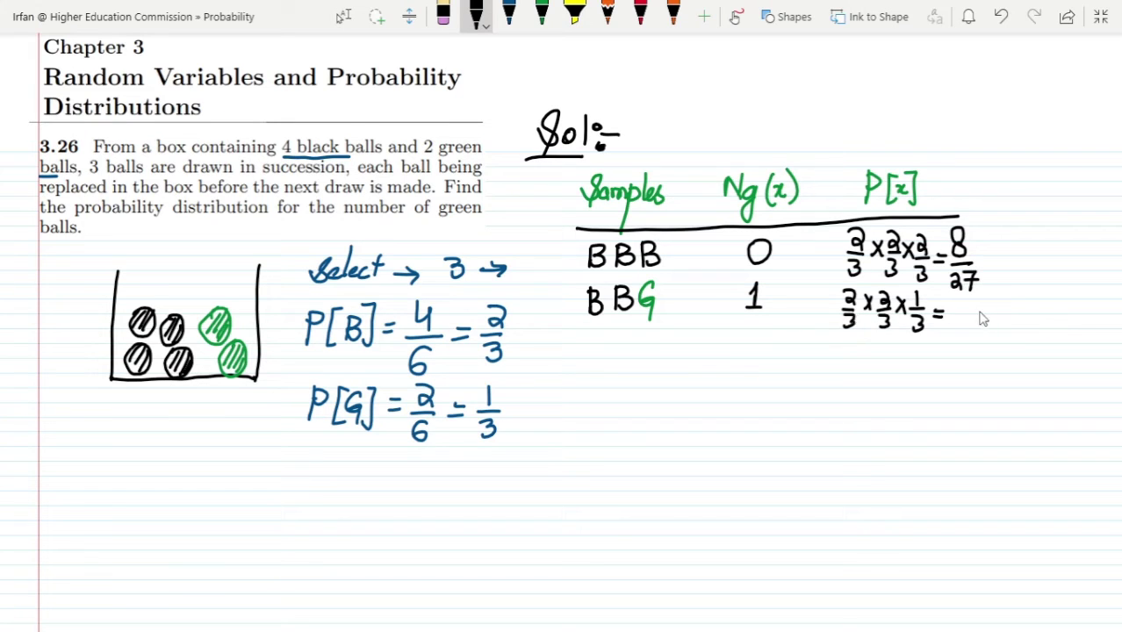
pyautogui.moveTo(959, 301)
pyautogui.mouseDown()
pyautogui.moveTo(970, 326)
pyautogui.moveTo(998, 332)
pyautogui.mouseUp()
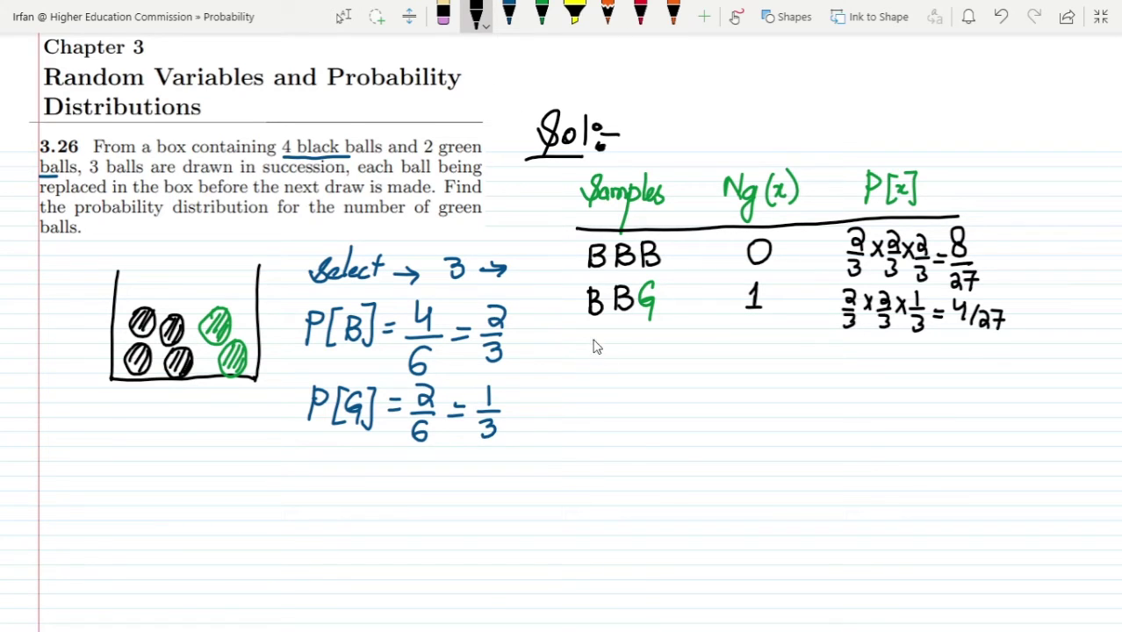
pyautogui.moveTo(594, 331)
pyautogui.mouseDown()
pyautogui.moveTo(593, 360)
pyautogui.moveTo(642, 357)
pyautogui.mouseUp()
pyautogui.click(542, 16)
# Finish the BGB row with green count 1 and probability 4/27.
pyautogui.click(476, 14)
pyautogui.moveTo(753, 321); pyautogui.dragTo(761, 348)
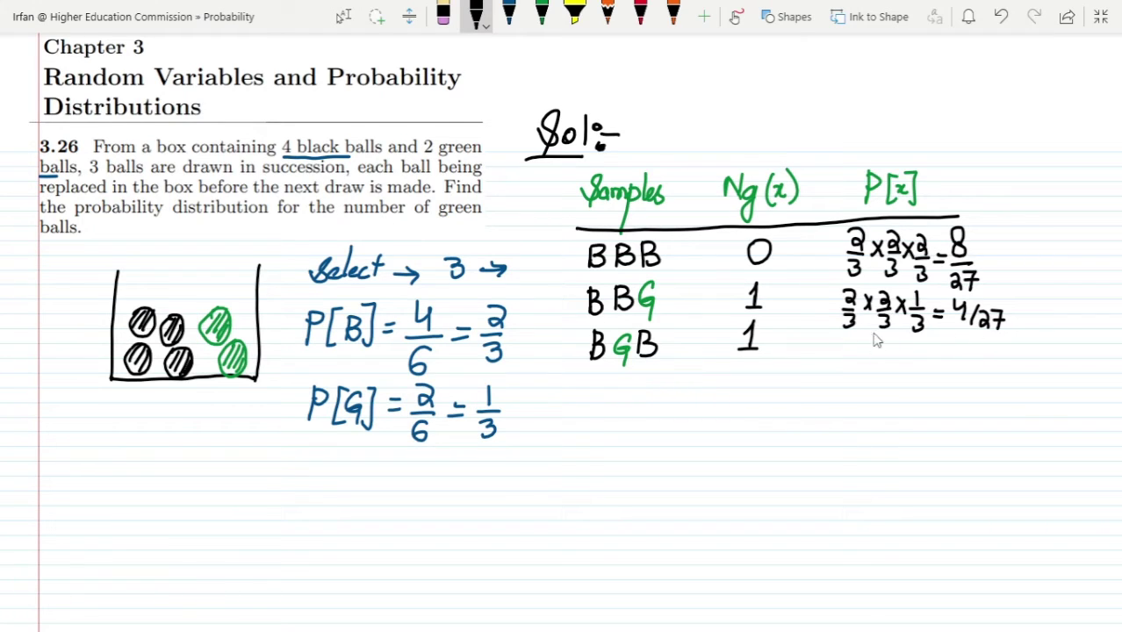
pyautogui.moveTo(875, 341)
pyautogui.mouseDown()
pyautogui.moveTo(904, 368)
pyautogui.moveTo(920, 344)
pyautogui.moveTo(913, 355)
pyautogui.mouseUp()
# Add the BGG row with count 2 and probability 2/3×1/3×1/3 = 2/27.
pyautogui.moveTo(591, 376)
pyautogui.mouseDown()
pyautogui.moveTo(592, 404)
pyautogui.moveTo(594, 391)
pyautogui.moveTo(593, 404)
pyautogui.moveTo(628, 393)
pyautogui.mouseUp()
pyautogui.hotkey('ctrl', 'z')
pyautogui.click(542, 15)
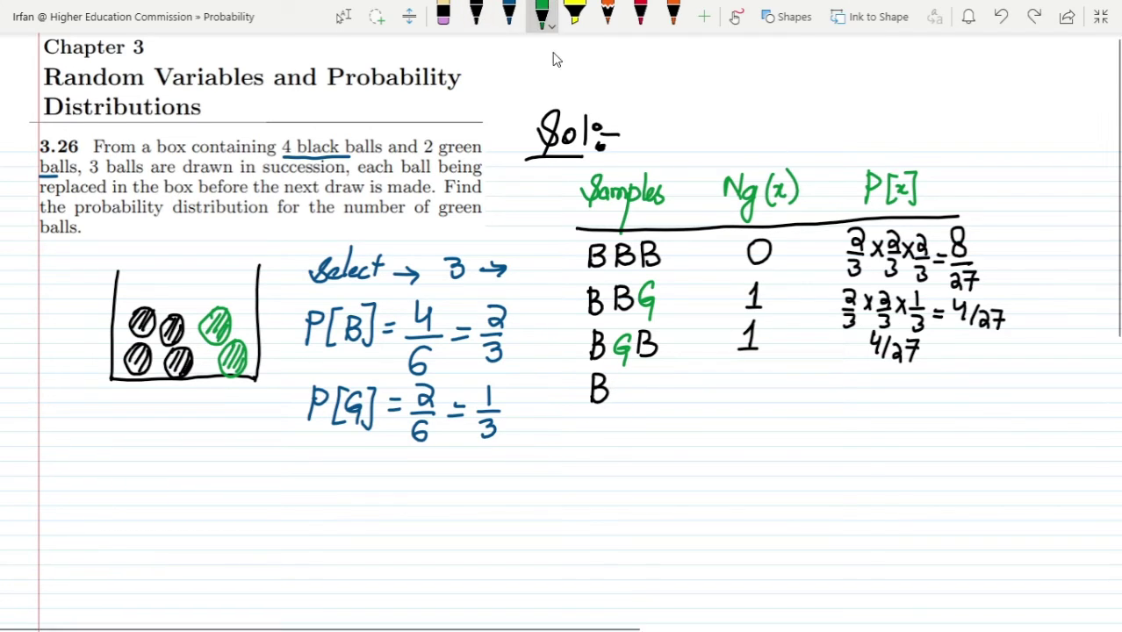
pyautogui.moveTo(631, 381)
pyautogui.mouseDown()
pyautogui.moveTo(621, 384)
pyautogui.moveTo(625, 419)
pyautogui.moveTo(649, 402)
pyautogui.moveTo(646, 424)
pyautogui.mouseUp()
pyautogui.click(476, 13)
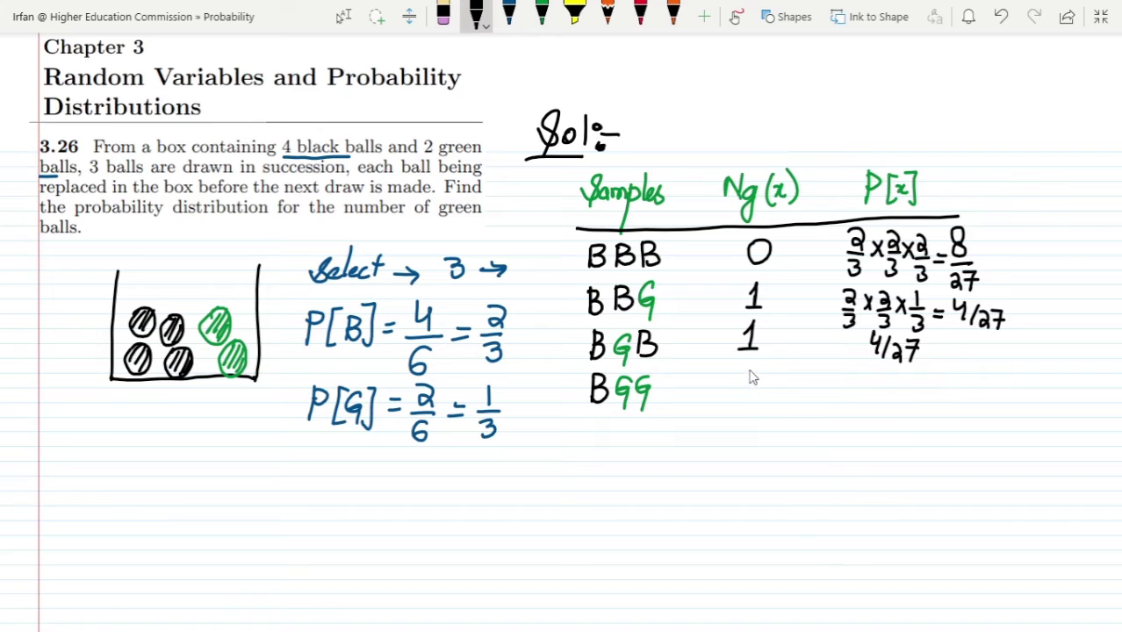
pyautogui.moveTo(745, 372)
pyautogui.mouseDown()
pyautogui.moveTo(746, 393)
pyautogui.moveTo(764, 395)
pyautogui.mouseUp()
pyautogui.moveTo(848, 372); pyautogui.dragTo(850, 411)
pyautogui.moveTo(867, 378); pyautogui.dragTo(878, 390)
pyautogui.moveTo(878, 377)
pyautogui.mouseDown()
pyautogui.moveTo(869, 390)
pyautogui.moveTo(894, 405)
pyautogui.moveTo(885, 414)
pyautogui.moveTo(916, 382)
pyautogui.moveTo(927, 408)
pyautogui.moveTo(917, 420)
pyautogui.moveTo(944, 383)
pyautogui.moveTo(987, 418)
pyautogui.moveTo(1001, 392)
pyautogui.moveTo(996, 418)
pyautogui.mouseUp()
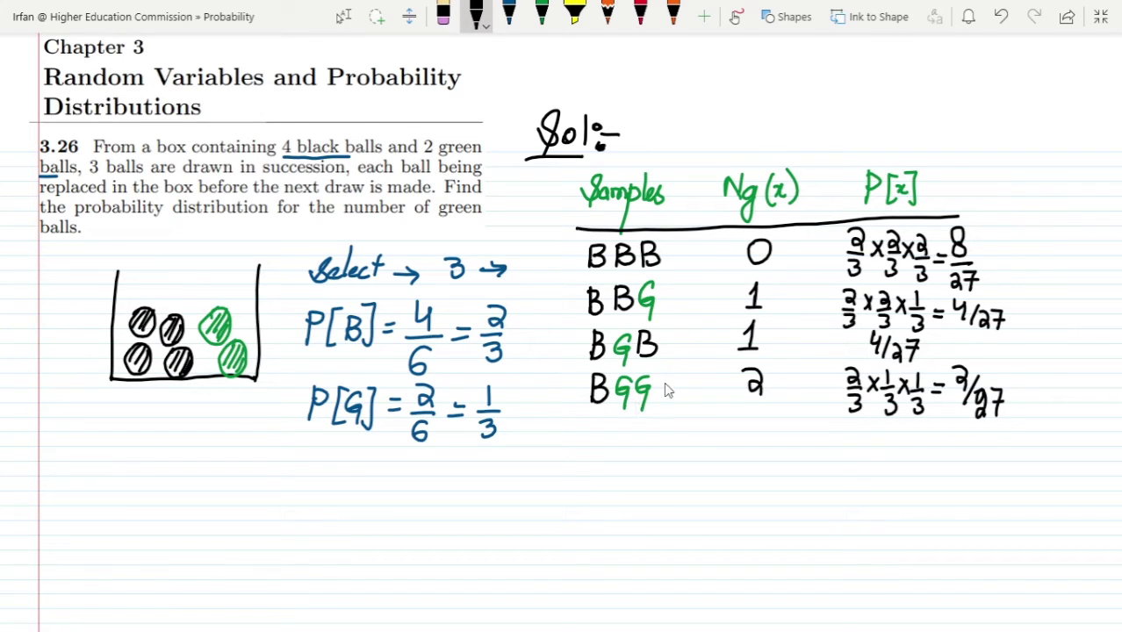
# Add the GBB row with green count 1 and probability 4/27.
pyautogui.click(542, 13)
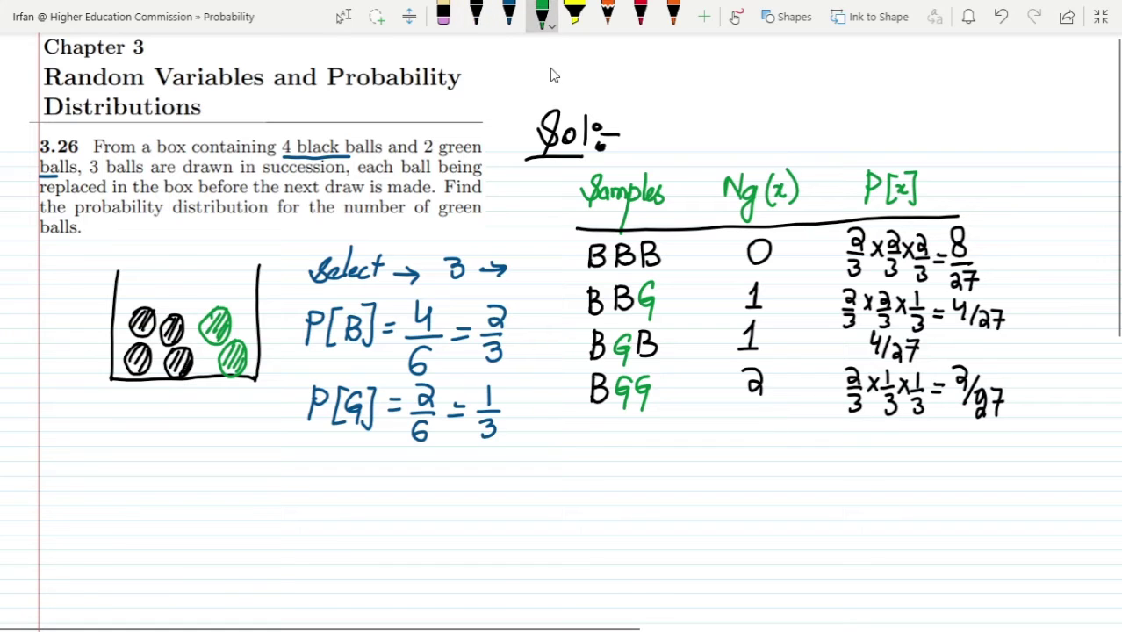
pyautogui.moveTo(596, 433)
pyautogui.mouseDown()
pyautogui.moveTo(587, 438)
pyautogui.moveTo(598, 466)
pyautogui.mouseUp()
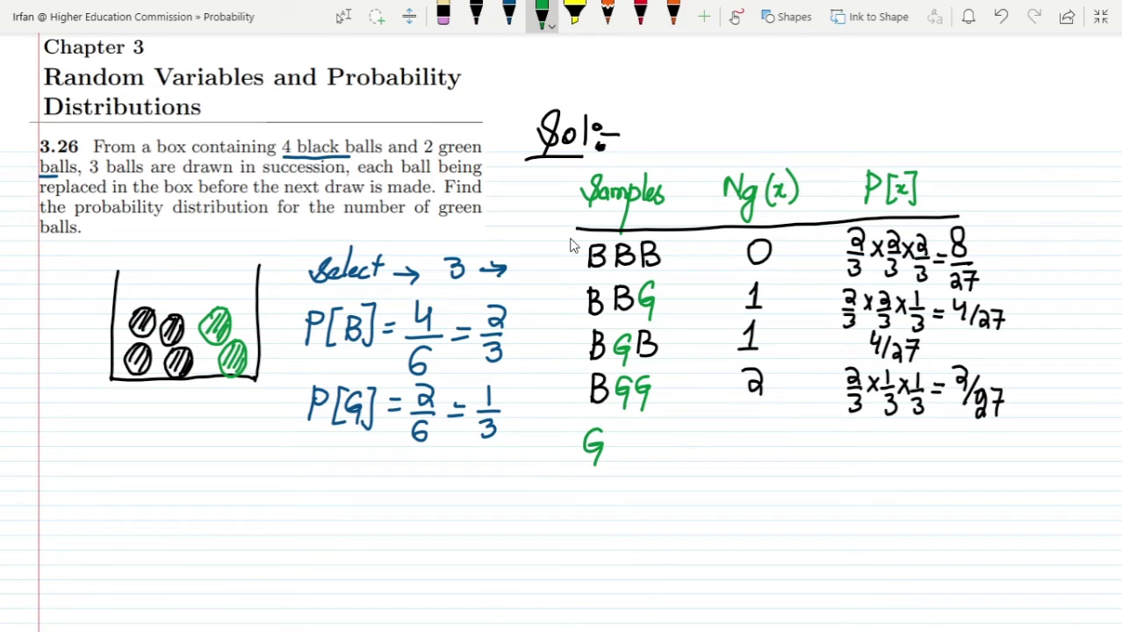
pyautogui.click(475, 13)
pyautogui.moveTo(623, 425)
pyautogui.mouseDown()
pyautogui.moveTo(622, 450)
pyautogui.moveTo(626, 437)
pyautogui.moveTo(624, 450)
pyautogui.moveTo(640, 451)
pyautogui.mouseUp()
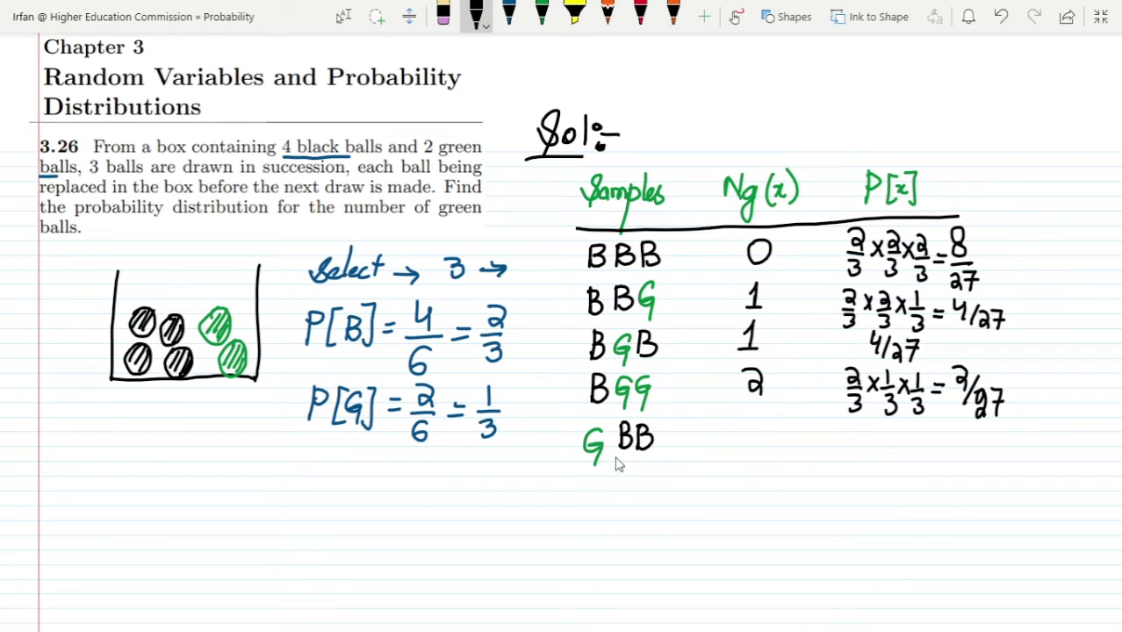
pyautogui.moveTo(749, 422)
pyautogui.mouseDown()
pyautogui.moveTo(748, 448)
pyautogui.moveTo(740, 431)
pyautogui.moveTo(757, 446)
pyautogui.mouseUp()
pyautogui.moveTo(850, 424)
pyautogui.mouseDown()
pyautogui.moveTo(859, 453)
pyautogui.moveTo(889, 451)
pyautogui.moveTo(904, 429)
pyautogui.moveTo(894, 453)
pyautogui.mouseUp()
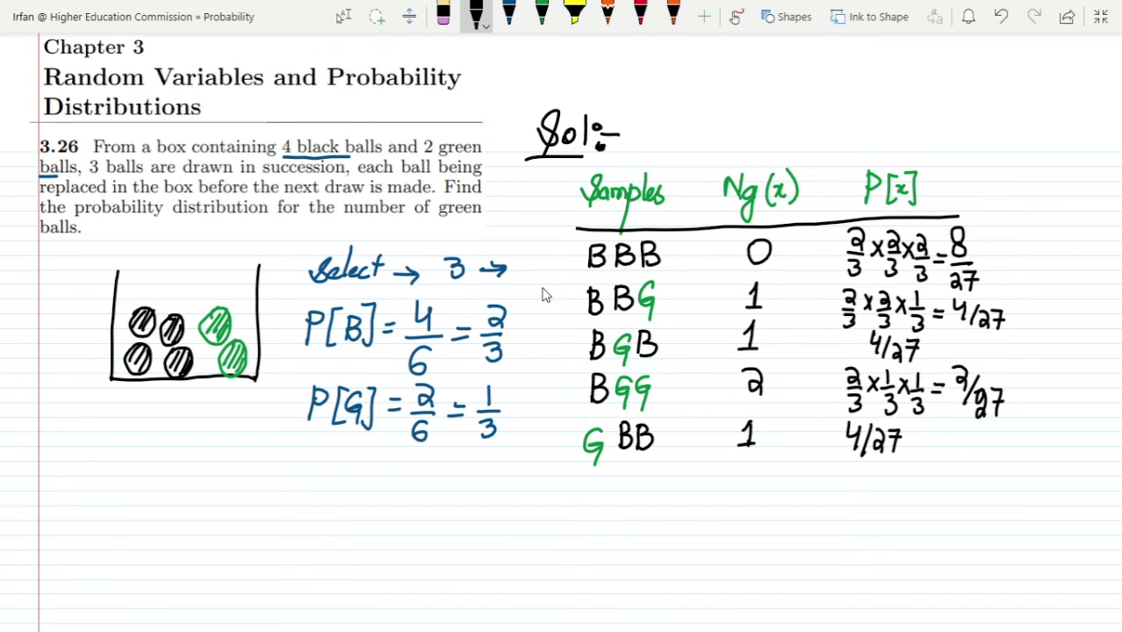
# Add the GBG row with green count 2 and probability 2/27.
pyautogui.click(541, 13)
pyautogui.moveTo(600, 475); pyautogui.dragTo(594, 509)
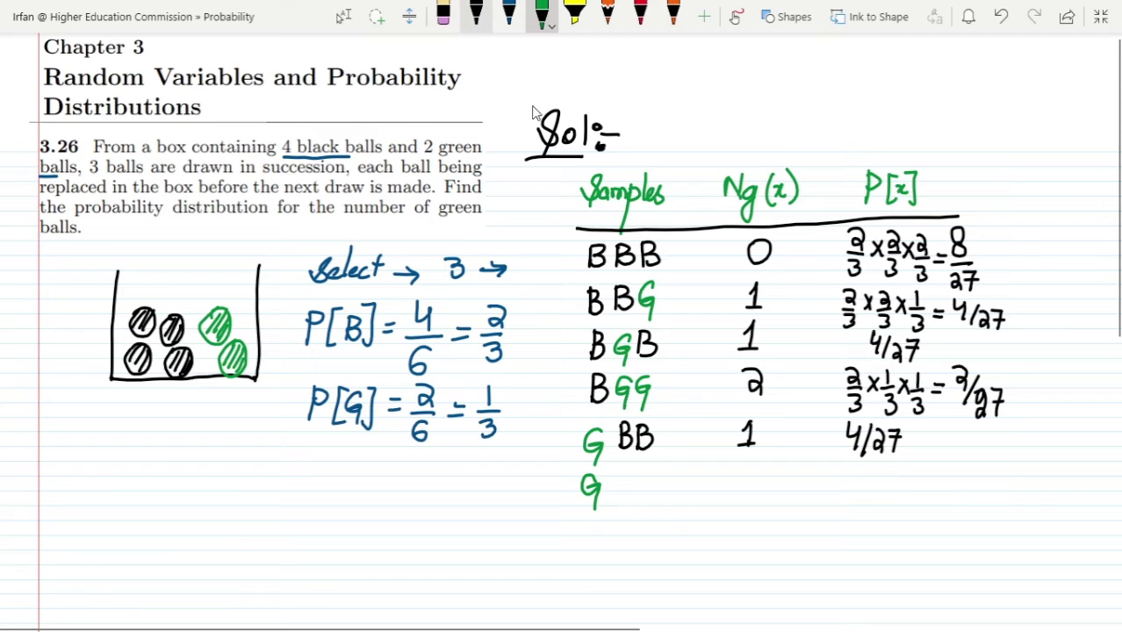
pyautogui.click(476, 13)
pyautogui.moveTo(619, 472); pyautogui.dragTo(621, 492)
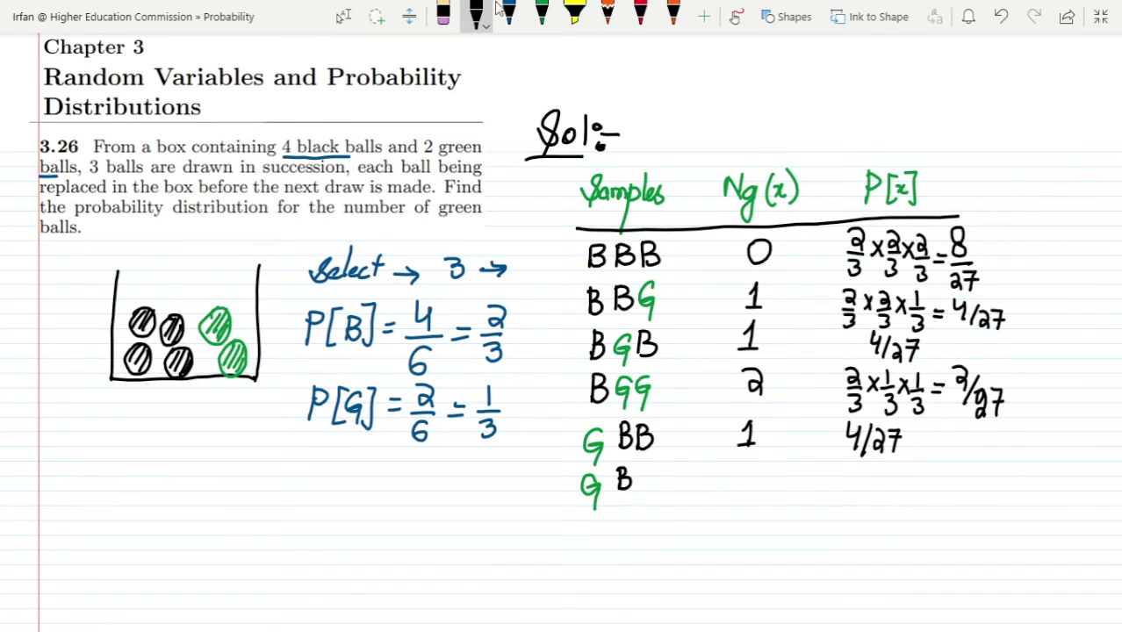
pyautogui.click(541, 13)
pyautogui.moveTo(650, 474)
pyautogui.mouseDown()
pyautogui.moveTo(639, 485)
pyautogui.moveTo(654, 492)
pyautogui.mouseUp()
pyautogui.click(475, 13)
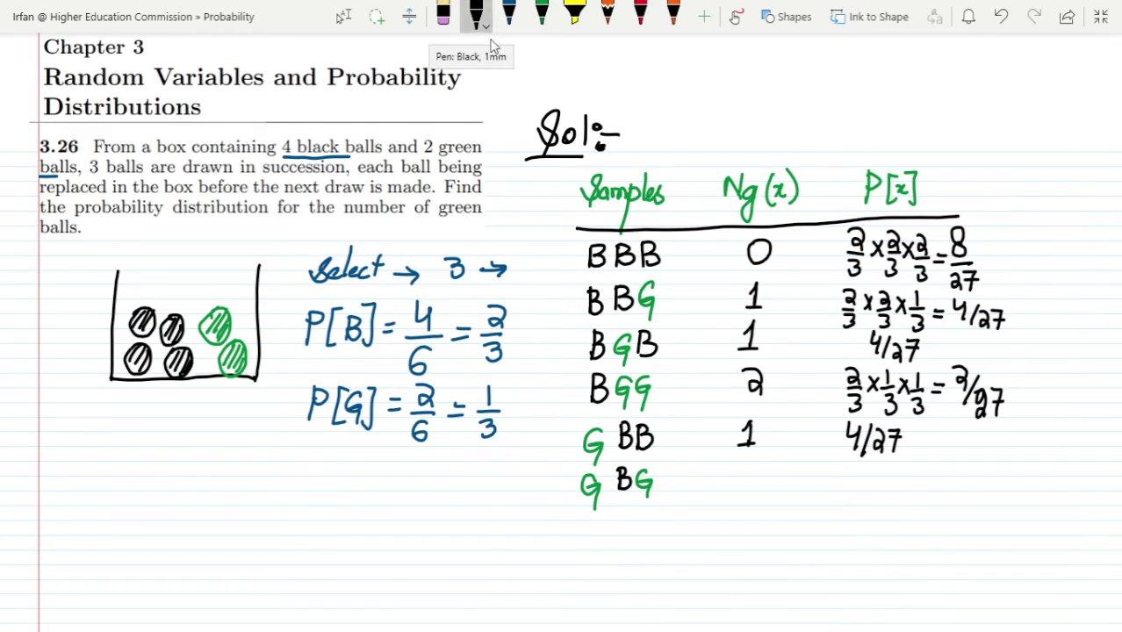
pyautogui.moveTo(740, 472); pyautogui.dragTo(758, 491)
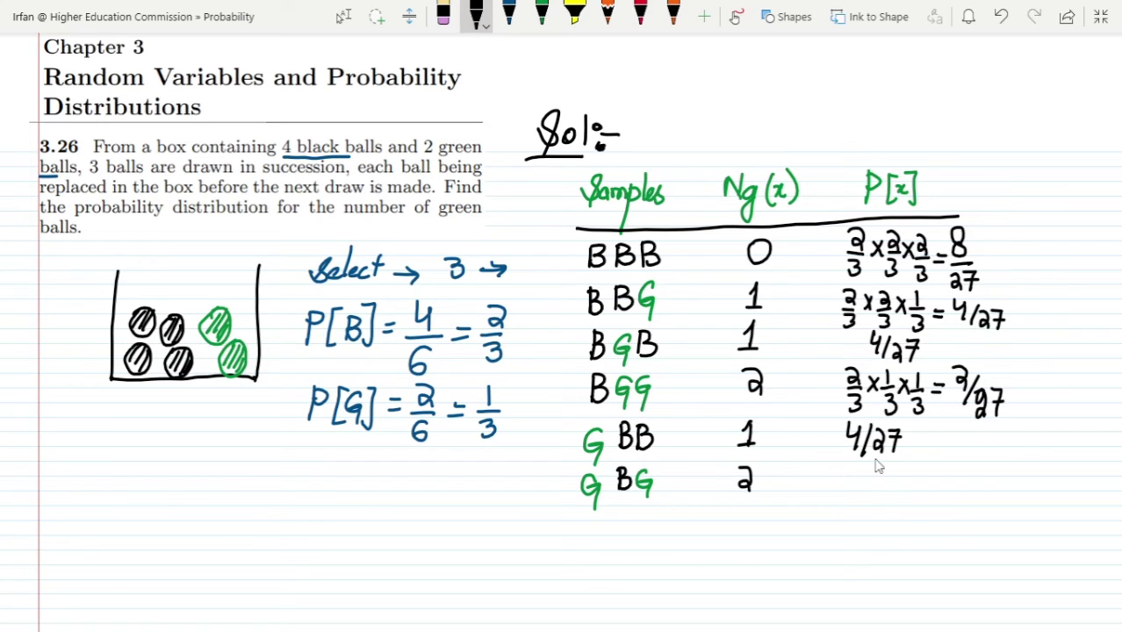
pyautogui.moveTo(841, 468)
pyautogui.mouseDown()
pyautogui.moveTo(858, 497)
pyautogui.moveTo(881, 478)
pyautogui.moveTo(885, 497)
pyautogui.moveTo(903, 481)
pyautogui.moveTo(896, 497)
pyautogui.mouseUp()
# Add the GGB row with green count 2 and probability 2/27.
pyautogui.click(540, 22)
pyautogui.moveTo(598, 521)
pyautogui.mouseDown()
pyautogui.moveTo(601, 539)
pyautogui.moveTo(630, 549)
pyautogui.moveTo(651, 526)
pyautogui.moveTo(662, 535)
pyautogui.mouseUp()
pyautogui.click(476, 13)
pyautogui.moveTo(741, 518); pyautogui.dragTo(760, 537)
pyautogui.moveTo(838, 509)
pyautogui.mouseDown()
pyautogui.moveTo(857, 546)
pyautogui.moveTo(872, 545)
pyautogui.mouseUp()
pyautogui.moveTo(883, 519); pyautogui.dragTo(888, 536)
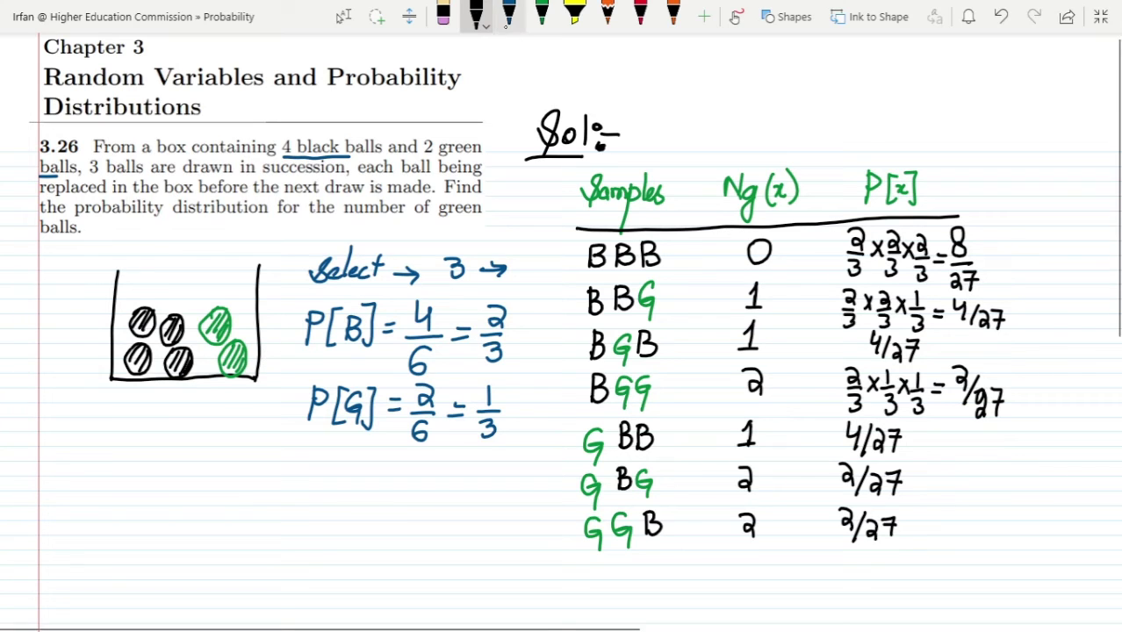
# Add the GGG row (3, 1/3×1/3×1/3 = 1/27) and begin P[x=0] in the left margin.
pyautogui.click(541, 16)
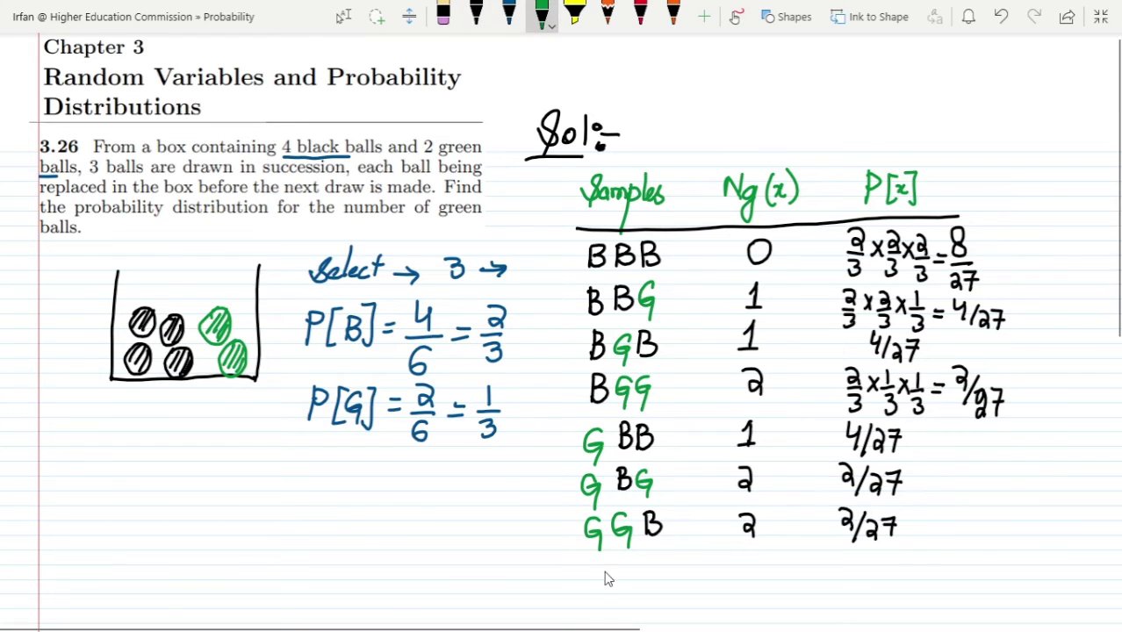
pyautogui.moveTo(599, 555)
pyautogui.mouseDown()
pyautogui.moveTo(625, 586)
pyautogui.moveTo(647, 557)
pyautogui.moveTo(657, 586)
pyautogui.mouseUp()
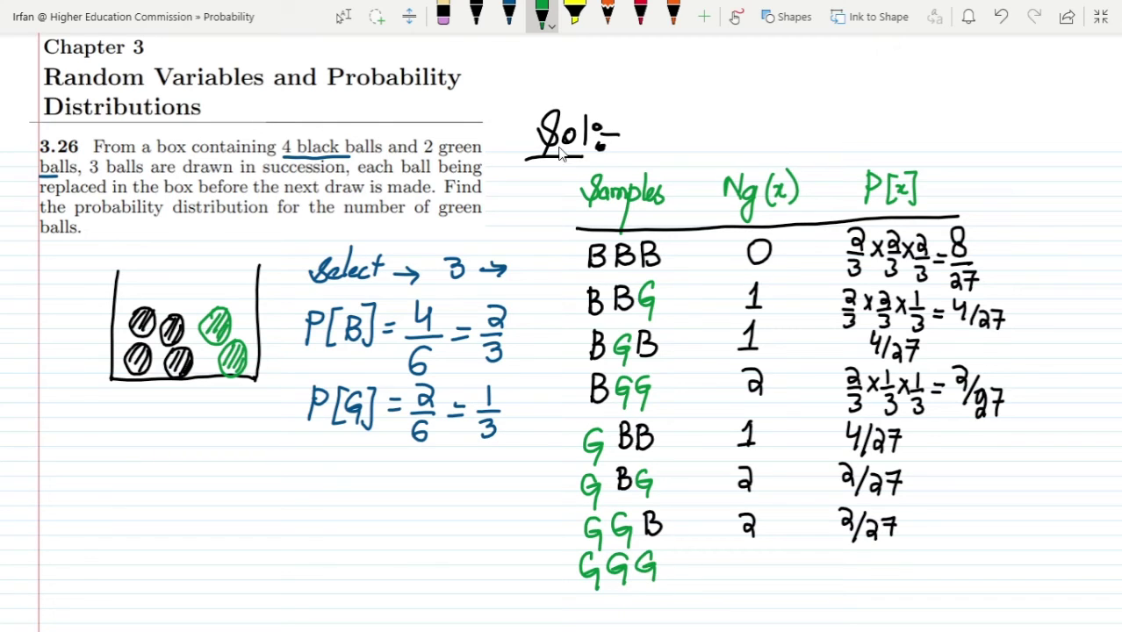
pyautogui.click(476, 15)
pyautogui.moveTo(739, 549)
pyautogui.mouseDown()
pyautogui.moveTo(761, 570)
pyautogui.moveTo(740, 576)
pyautogui.mouseUp()
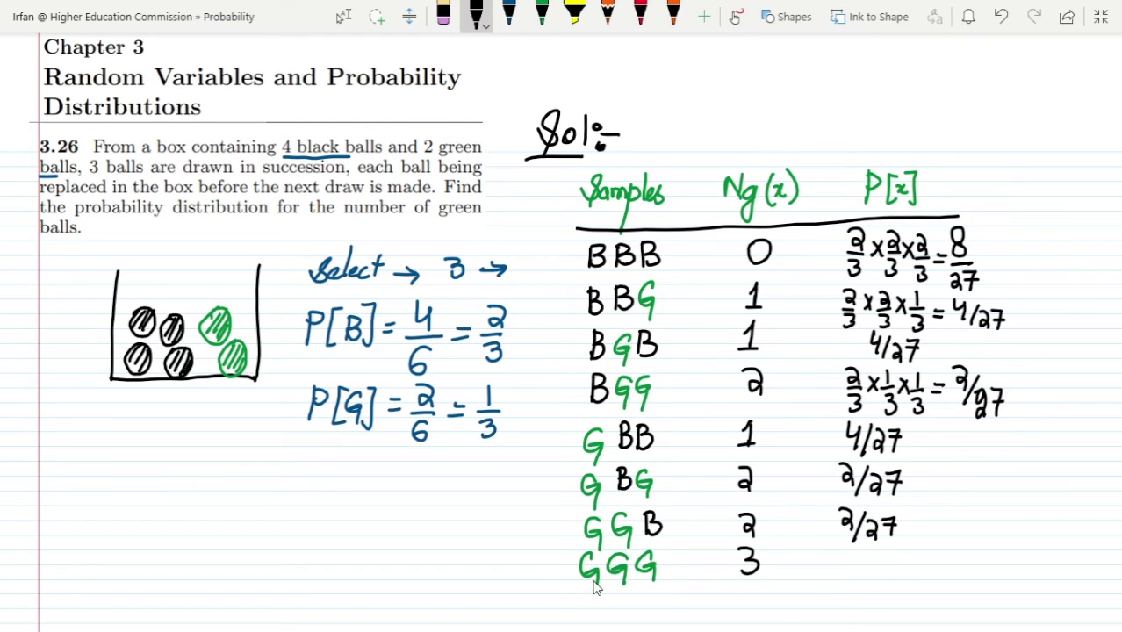
pyautogui.moveTo(840, 542); pyautogui.dragTo(838, 560)
pyautogui.moveTo(828, 561)
pyautogui.mouseDown()
pyautogui.moveTo(848, 560)
pyautogui.moveTo(838, 597)
pyautogui.moveTo(885, 568)
pyautogui.moveTo(876, 596)
pyautogui.mouseUp()
pyautogui.moveTo(890, 557)
pyautogui.mouseDown()
pyautogui.moveTo(902, 570)
pyautogui.moveTo(891, 570)
pyautogui.moveTo(924, 575)
pyautogui.moveTo(913, 598)
pyautogui.moveTo(909, 586)
pyautogui.mouseUp()
pyautogui.moveTo(930, 569)
pyautogui.mouseDown()
pyautogui.moveTo(971, 562)
pyautogui.moveTo(961, 587)
pyautogui.moveTo(988, 580)
pyautogui.mouseUp()
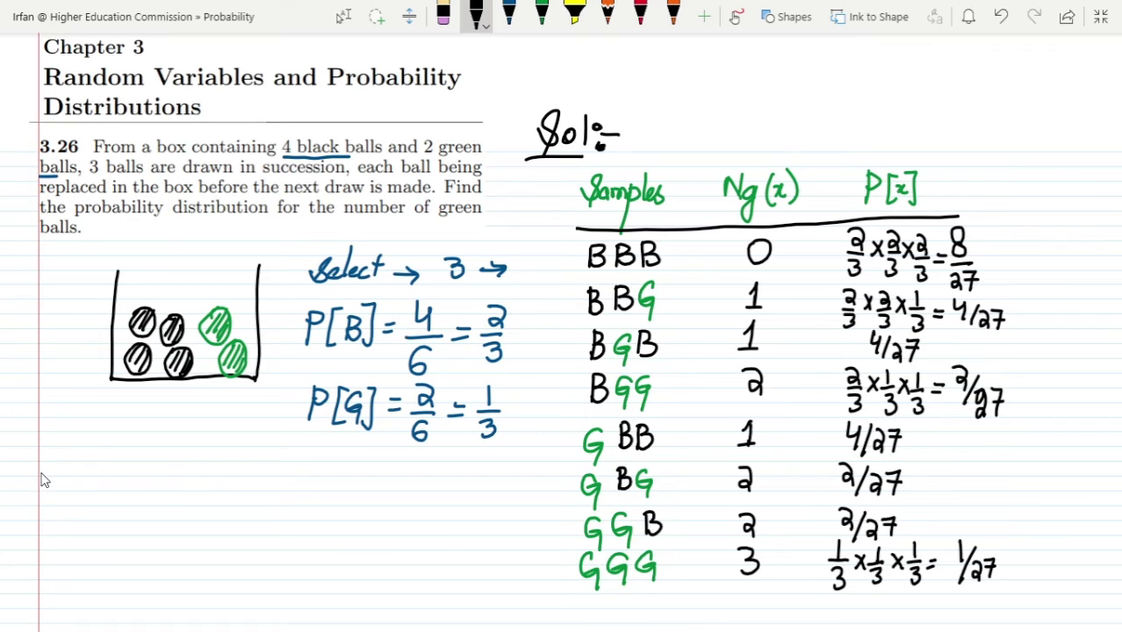
pyautogui.moveTo(45, 465)
pyautogui.mouseDown()
pyautogui.moveTo(68, 474)
pyautogui.moveTo(101, 481)
pyautogui.moveTo(117, 460)
pyautogui.moveTo(113, 494)
pyautogui.mouseUp()
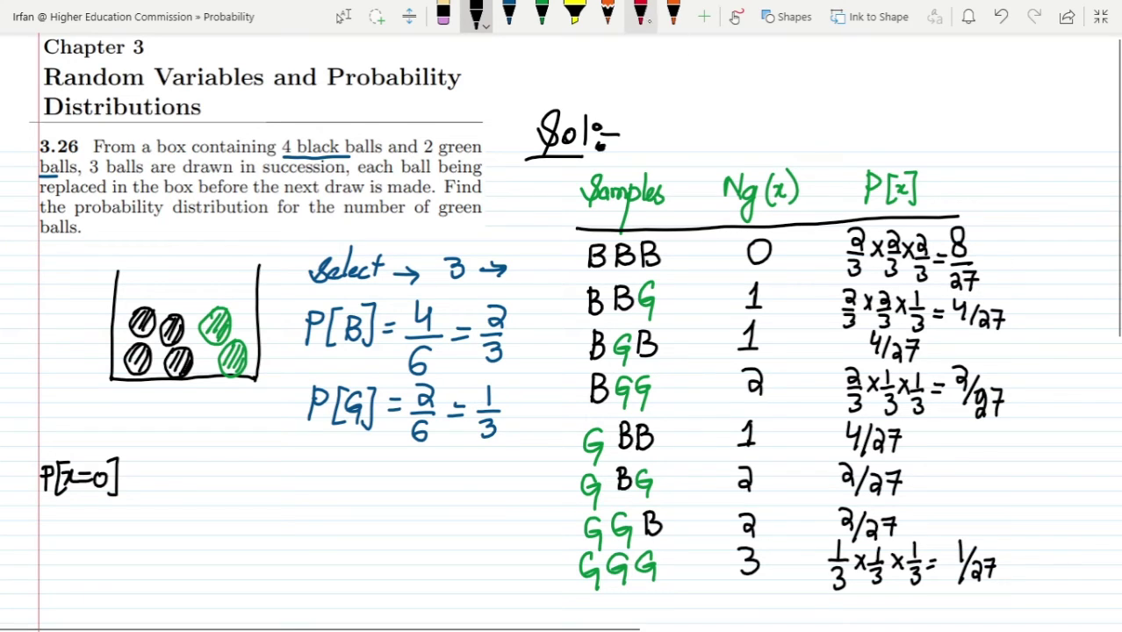
# In red ink, draw an arrow from BBB to its 0 count and circle 8/27.
pyautogui.click(639, 13)
pyautogui.moveTo(669, 259); pyautogui.dragTo(725, 259)
pyautogui.moveTo(713, 251); pyautogui.dragTo(714, 269)
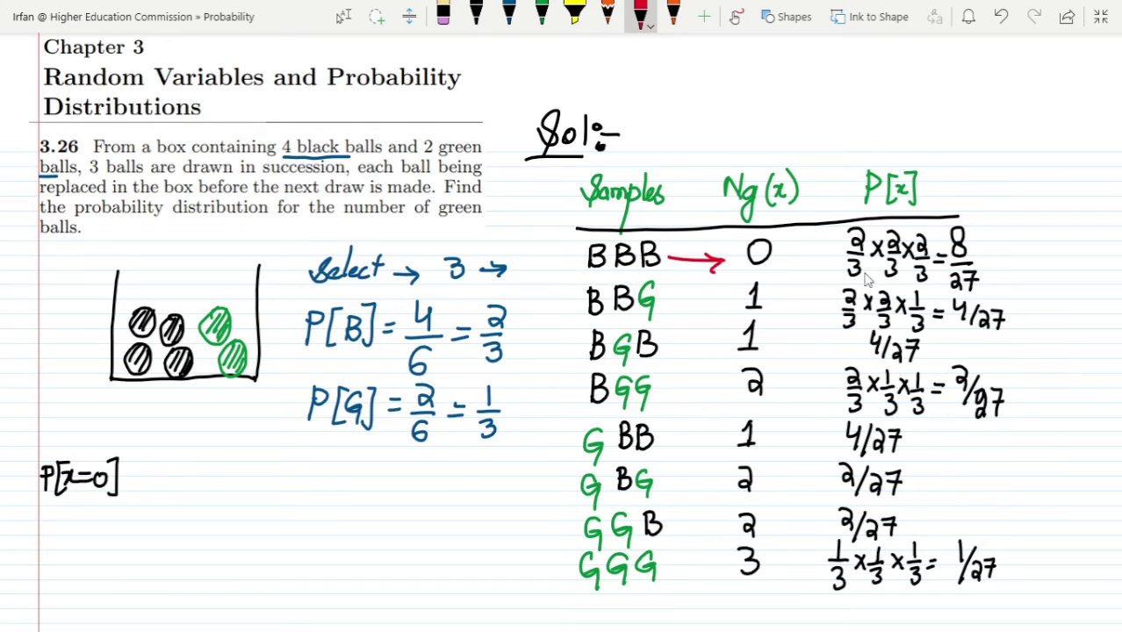
pyautogui.moveTo(941, 220)
pyautogui.mouseDown()
pyautogui.moveTo(993, 255)
pyautogui.moveTo(960, 296)
pyautogui.moveTo(931, 285)
pyautogui.moveTo(955, 215)
pyautogui.mouseUp()
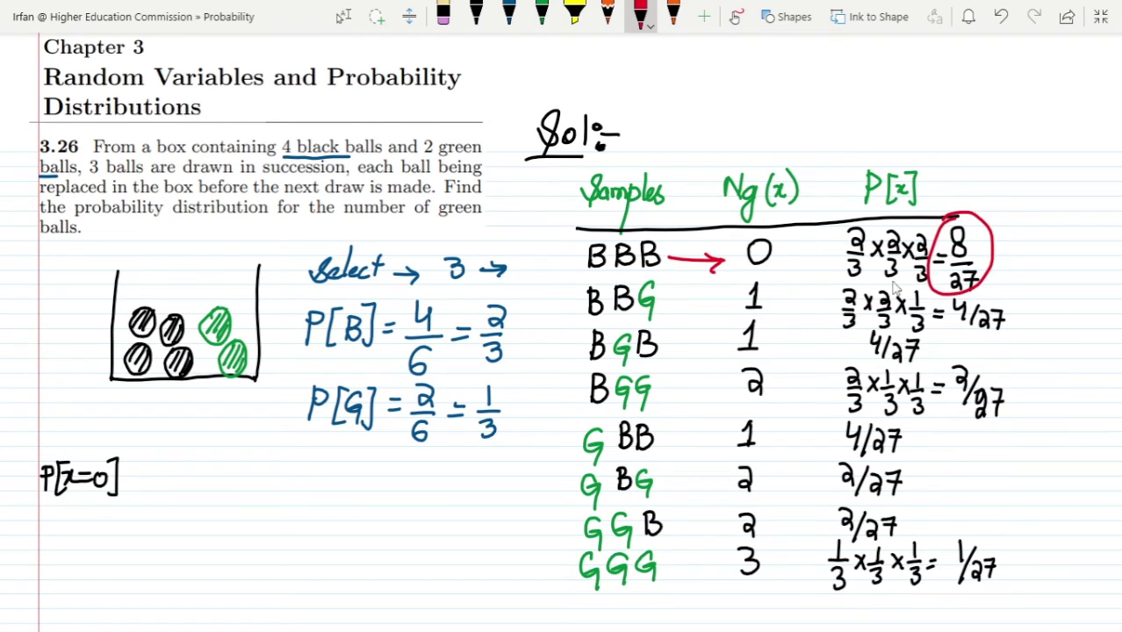